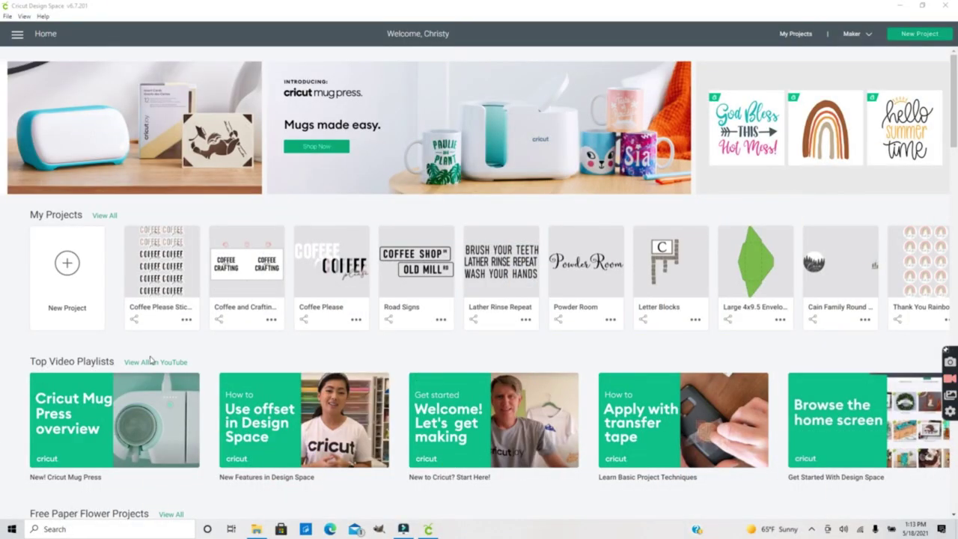
Start a new blank project and add a text box reading COFFEE.
click(69, 262)
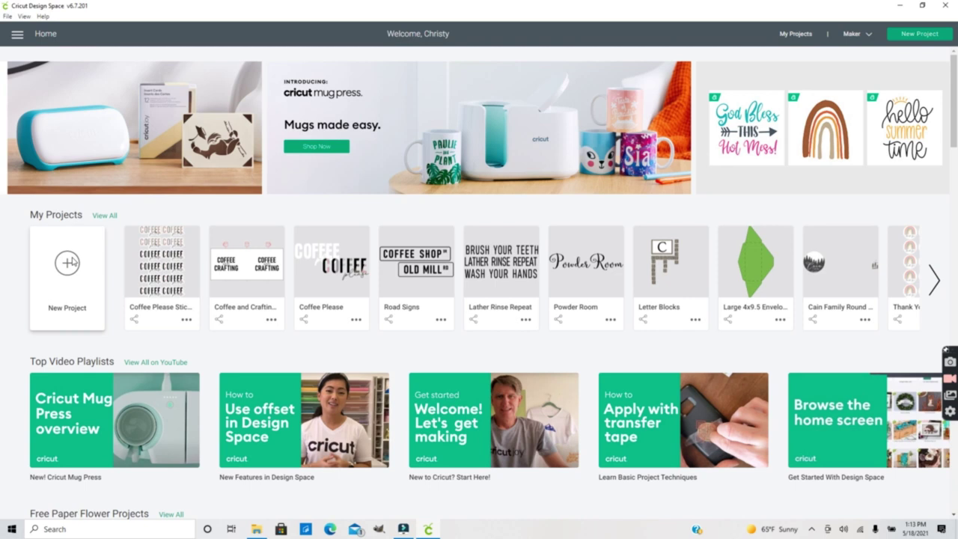
click(19, 201)
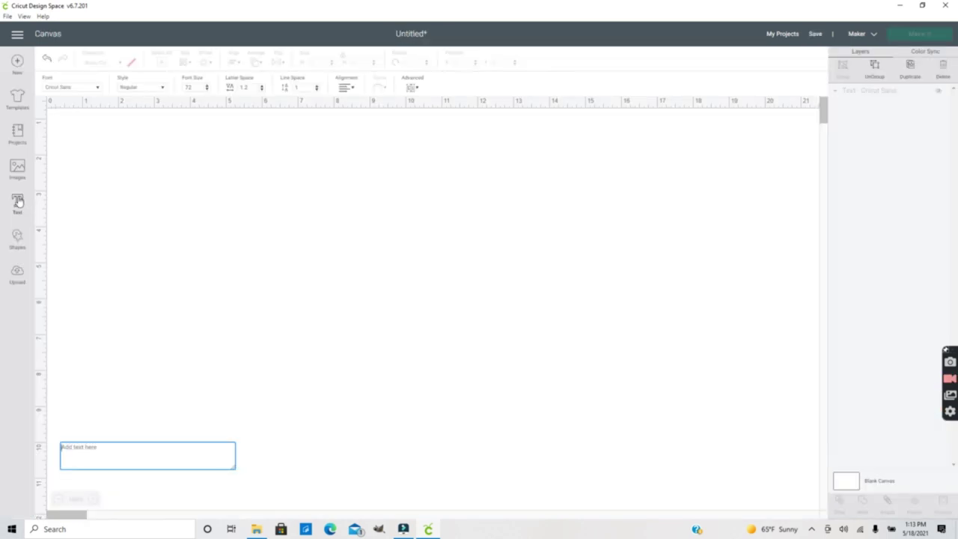
text(COFFEE)
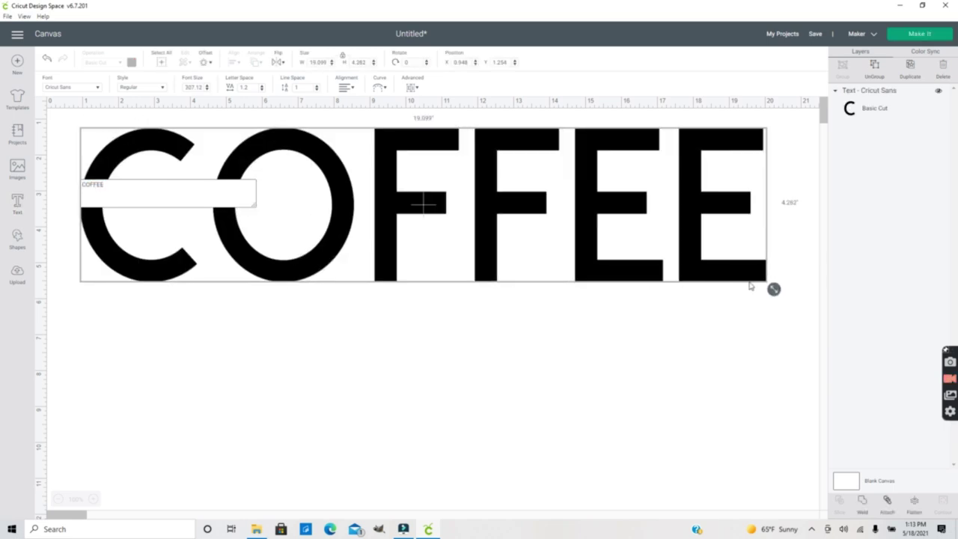
Apply Bright Sunday Sans Serif to COFFEE, enlarge it to about 11.9 inches wide, and reposition it.
click(96, 89)
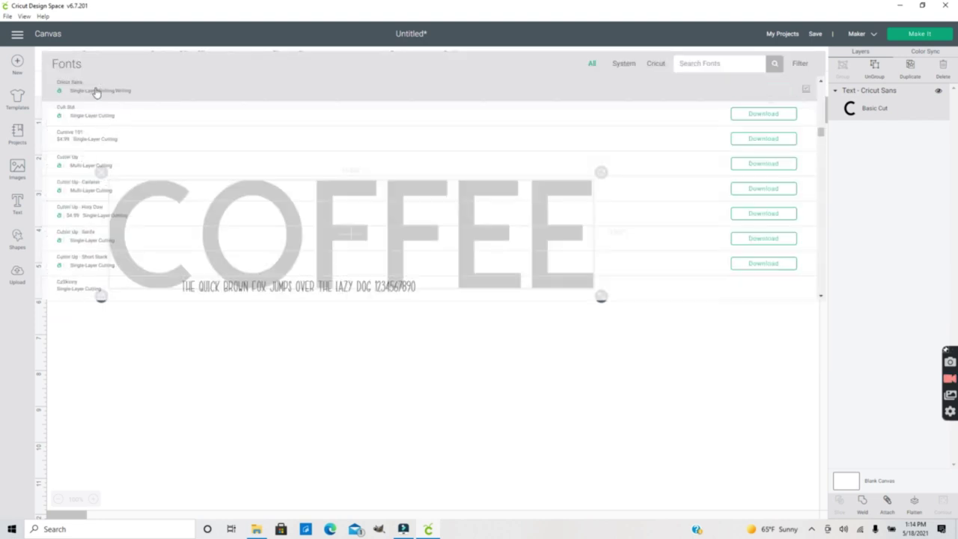
click(713, 65)
text(bright)
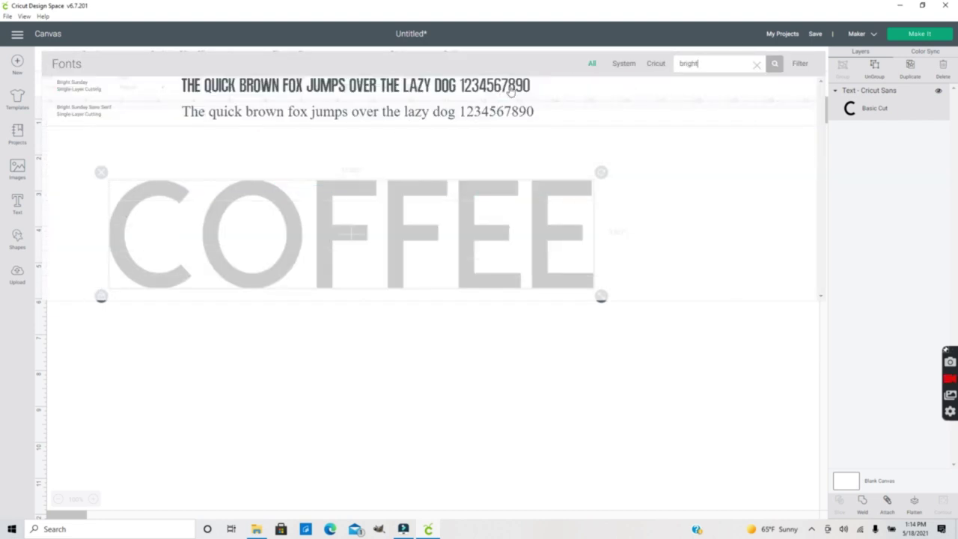
click(285, 112)
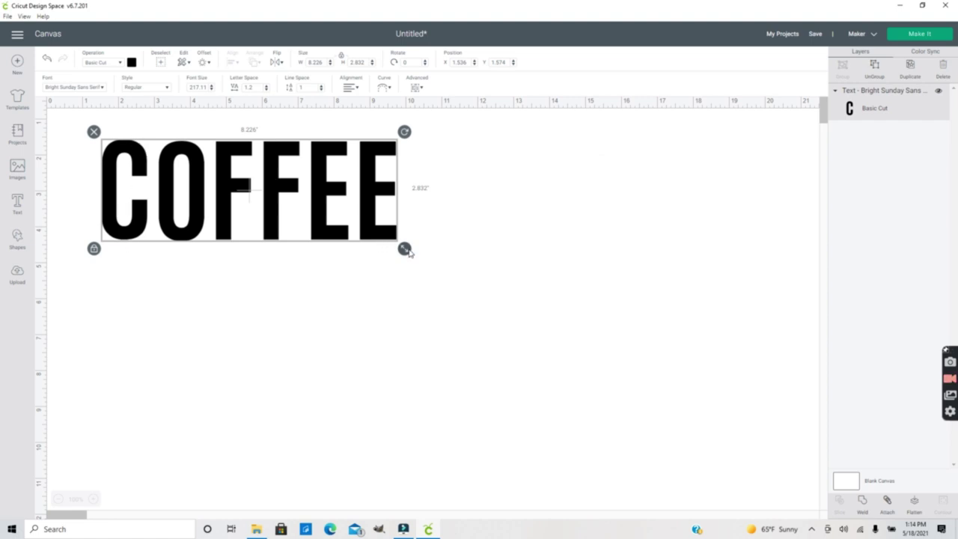
drag(404, 249, 538, 294)
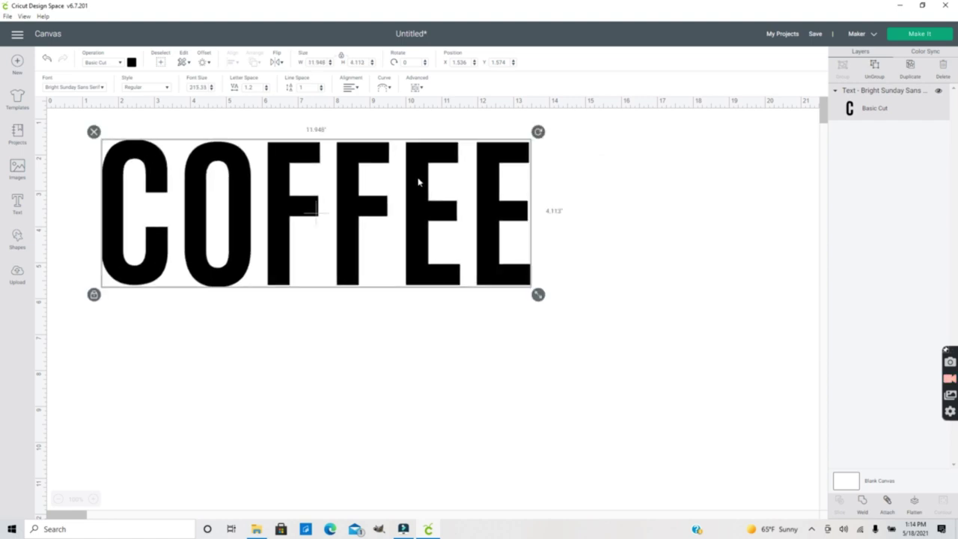
drag(418, 181, 485, 190)
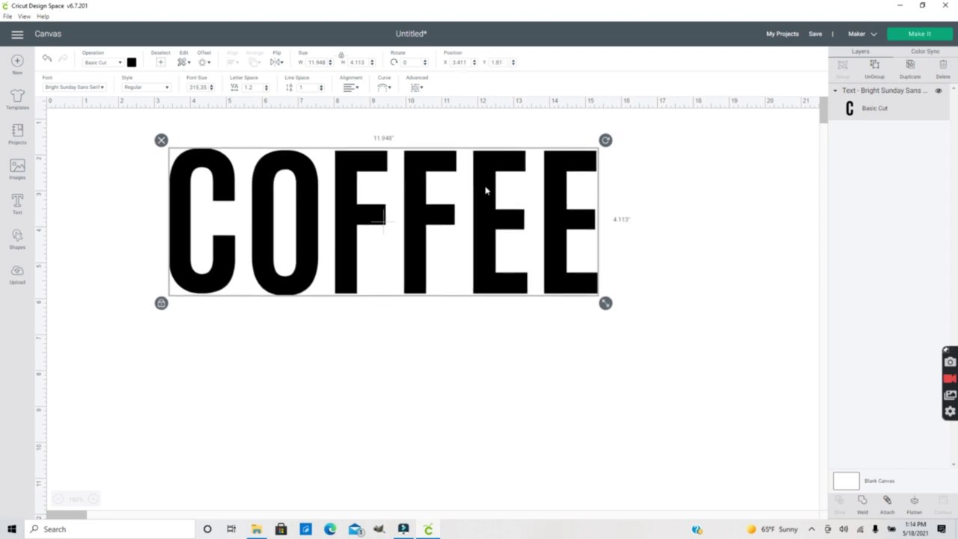
Duplicate COFFEE and place the copy below the original.
click(911, 71)
drag(498, 192, 487, 338)
drag(103, 129, 650, 358)
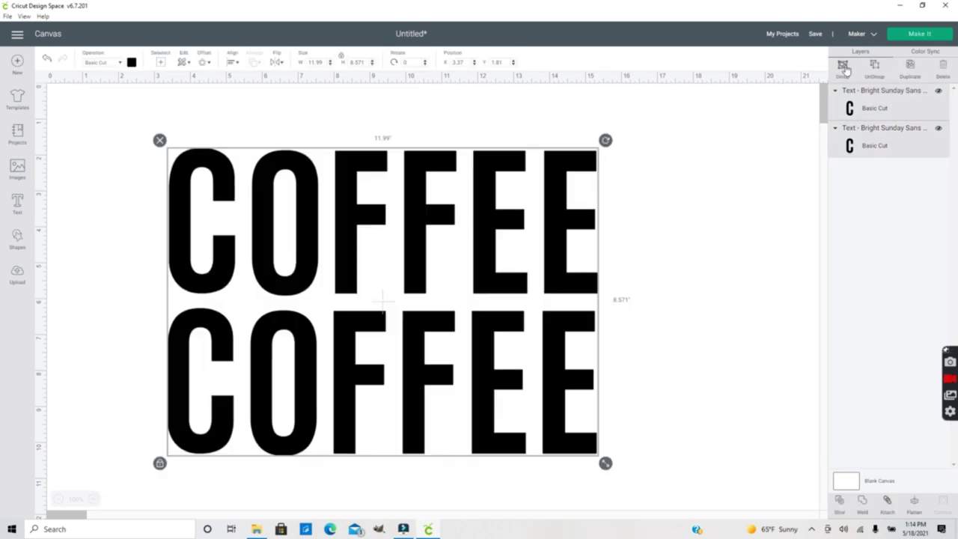
Ungroup the top COFFEE into letters, align their tops, and colour them pink.
click(876, 68)
drag(366, 198, 684, 253)
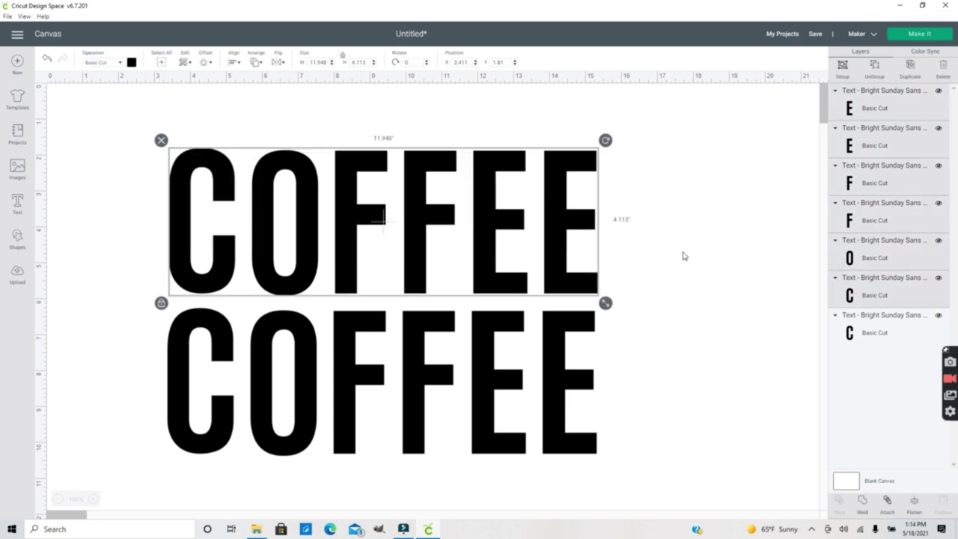
click(231, 63)
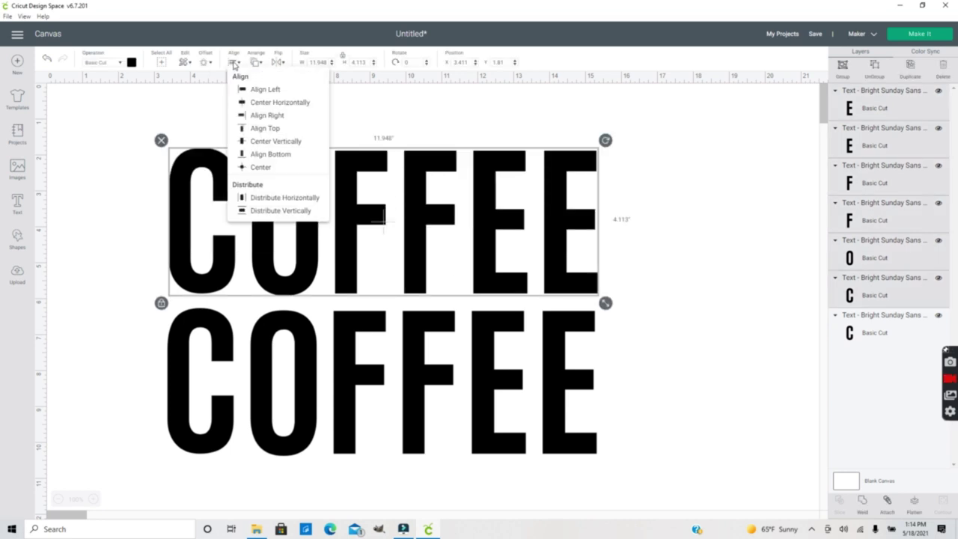
click(248, 129)
click(132, 64)
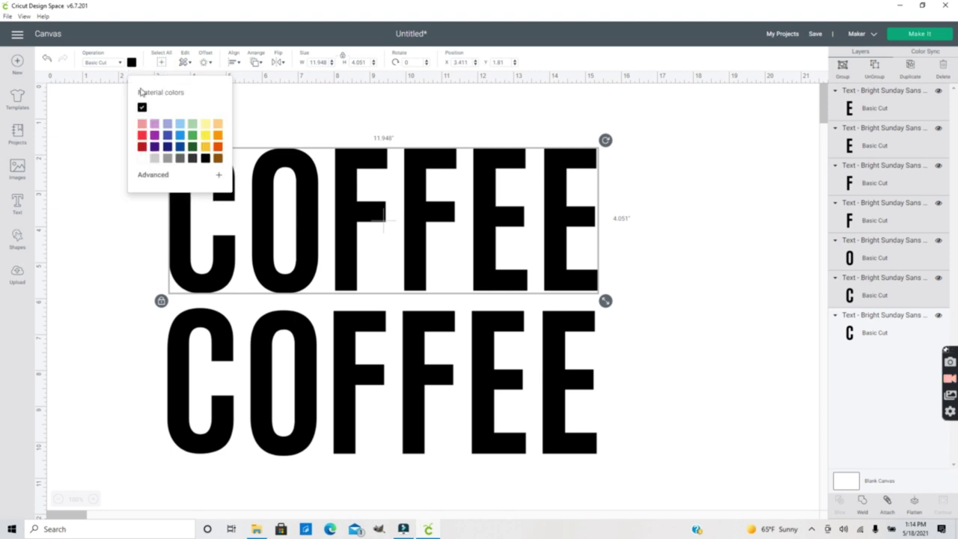
click(143, 125)
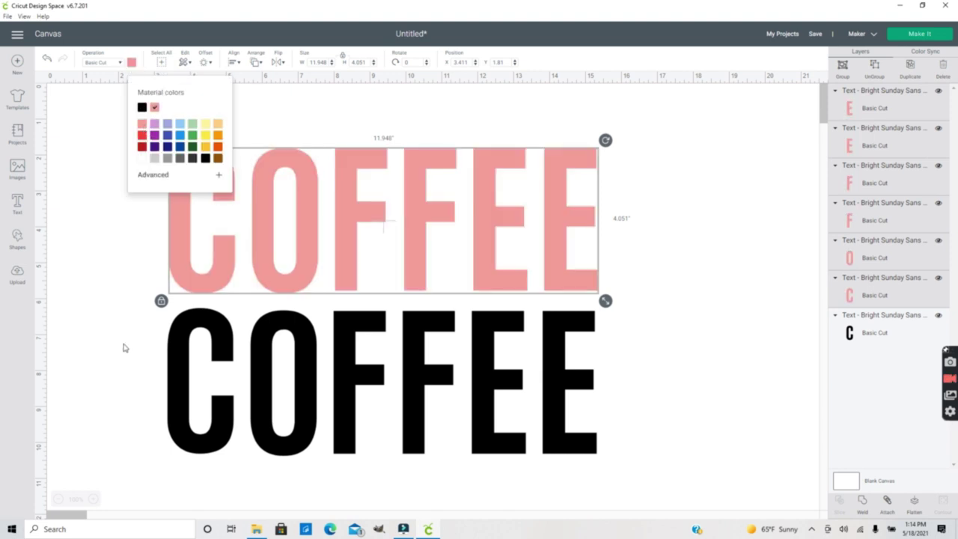
Colour the lower COFFEE mid grey.
drag(124, 348, 686, 426)
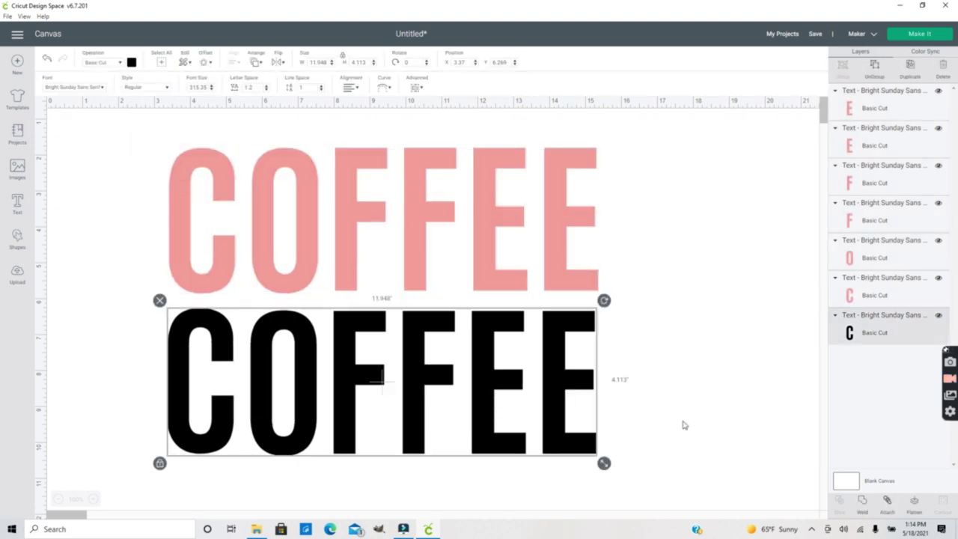
click(132, 63)
click(155, 158)
click(167, 158)
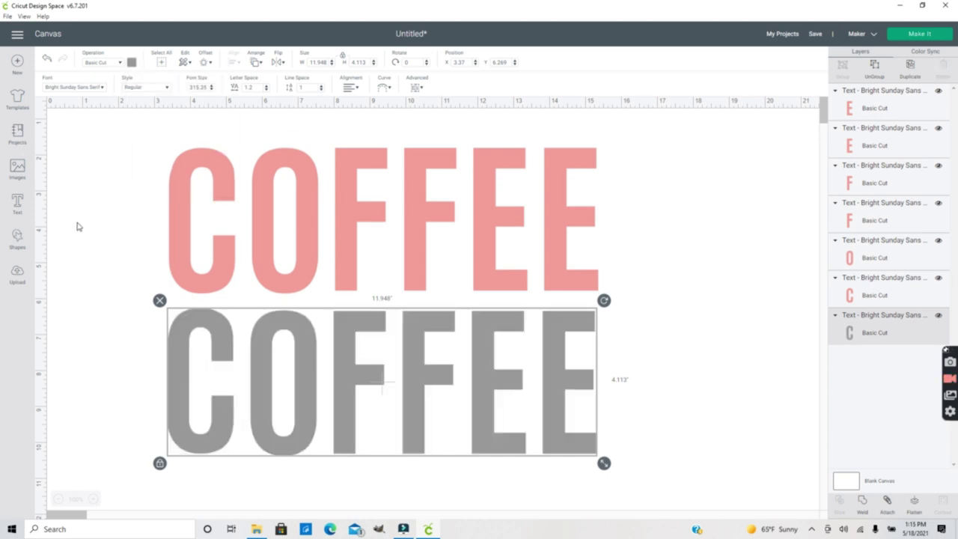
Add a square and reshape it into a tall 2.917 x 5.153 rectangle over the pink C.
click(18, 239)
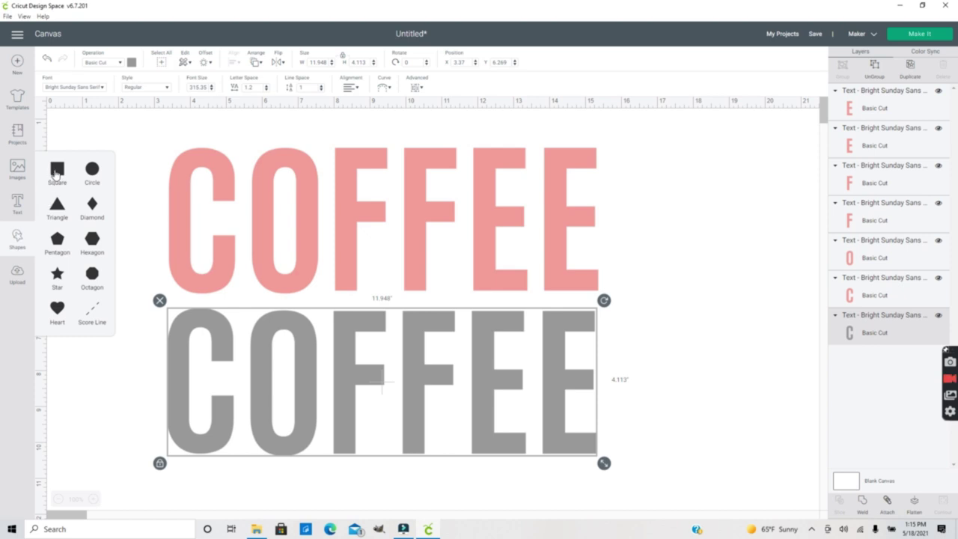
click(56, 172)
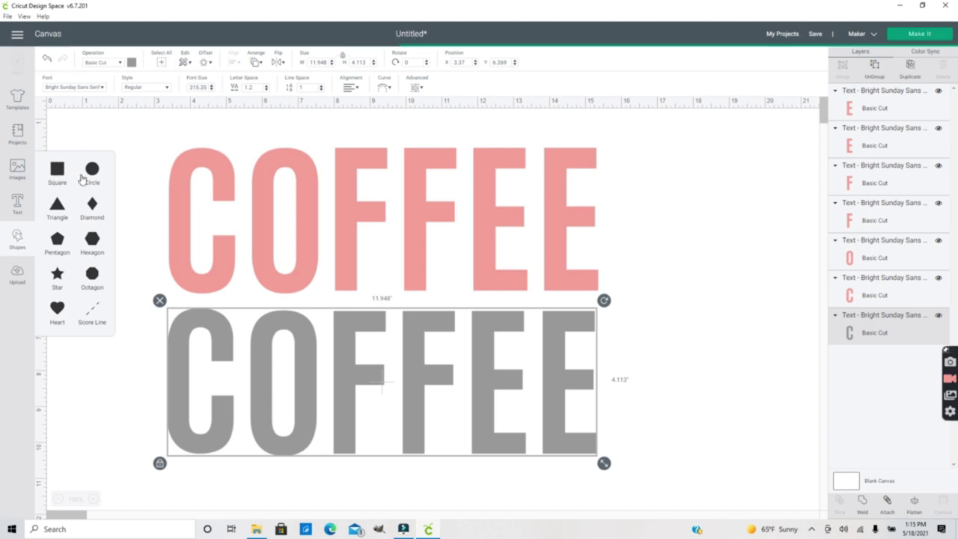
drag(127, 176, 156, 197)
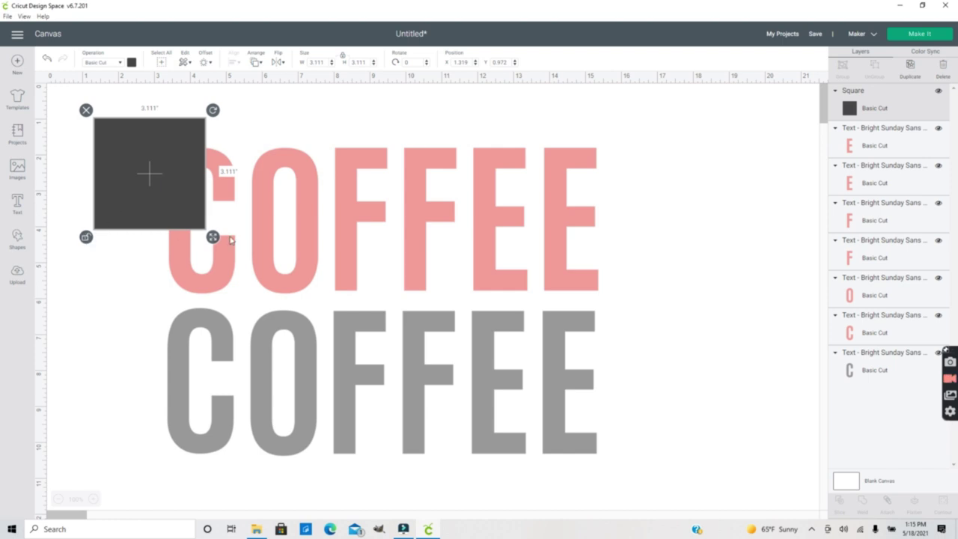
drag(213, 236, 206, 310)
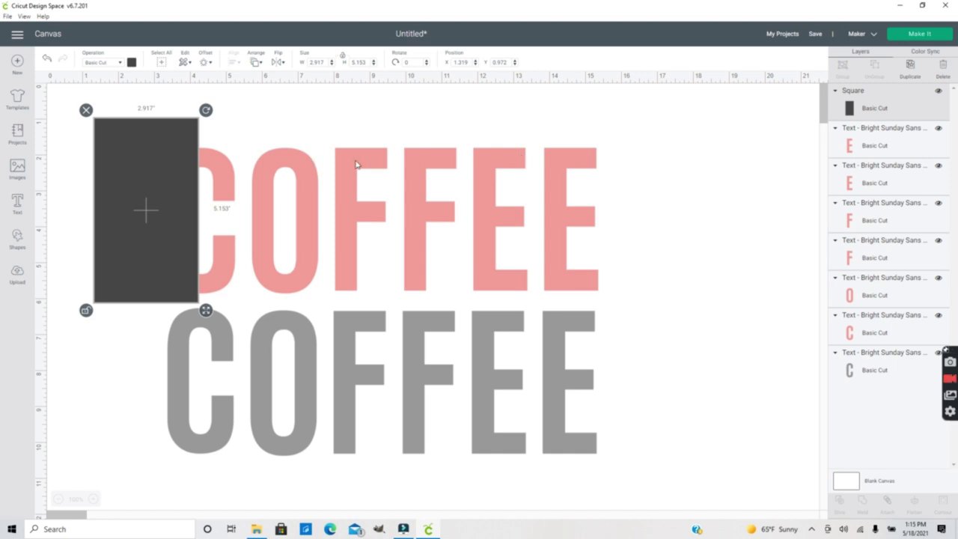
Duplicate the rectangle twice and send all three behind the lettering.
click(910, 71)
click(910, 71)
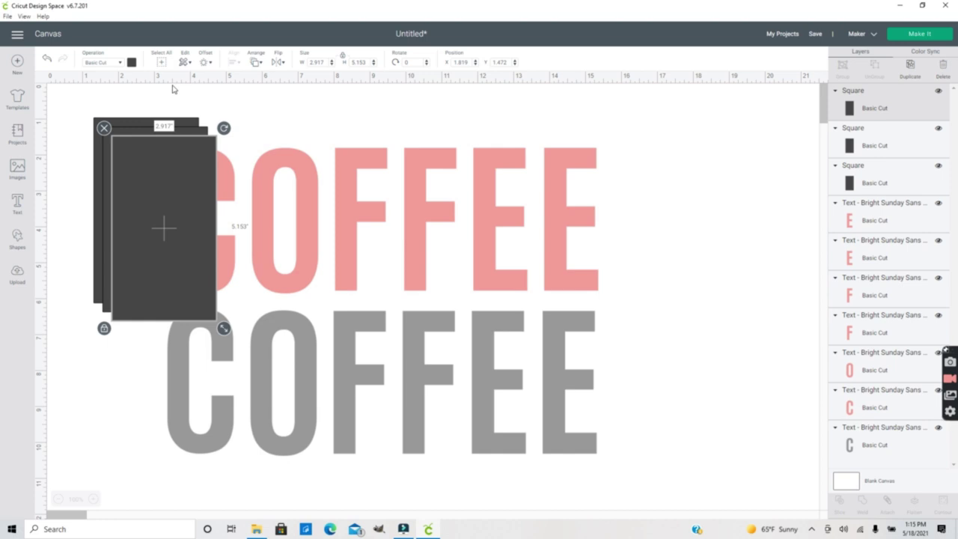
drag(74, 101, 124, 153)
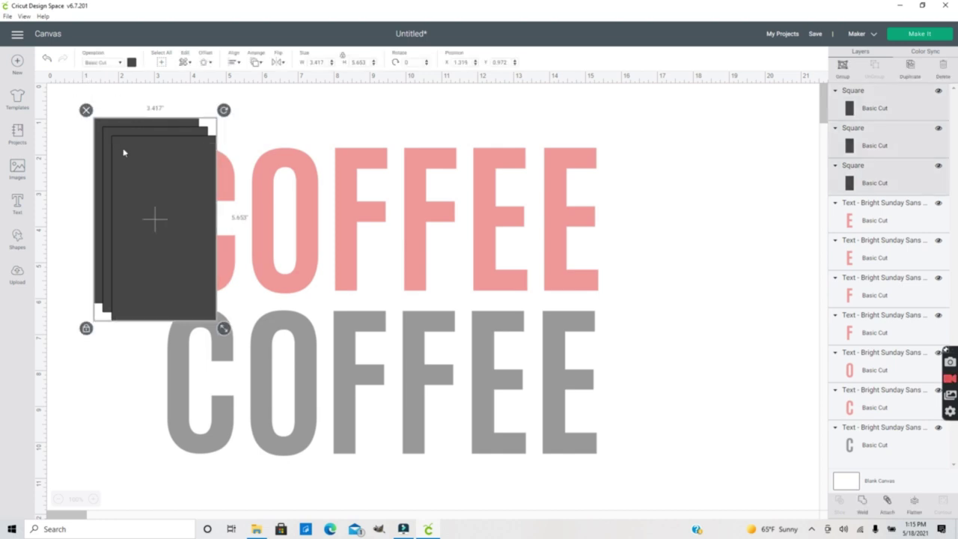
click(255, 63)
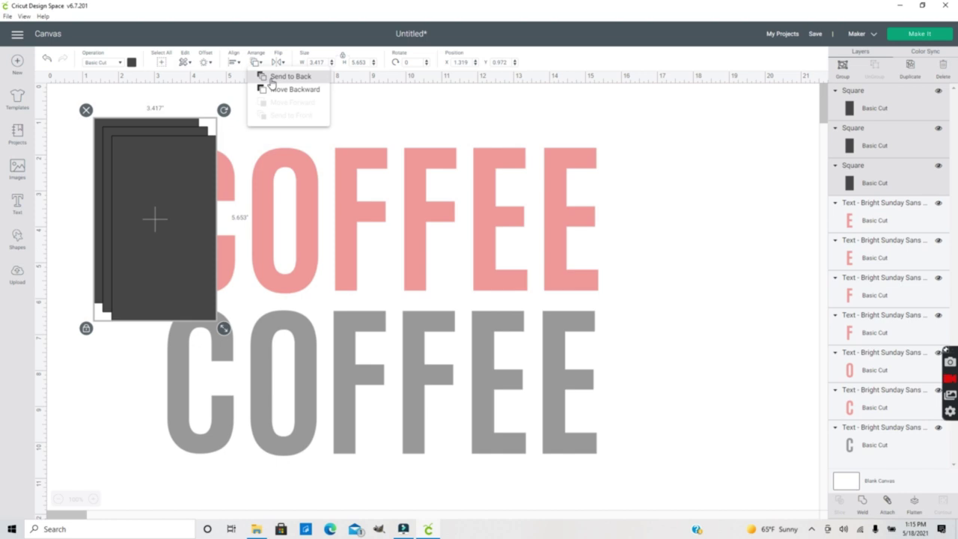
click(279, 77)
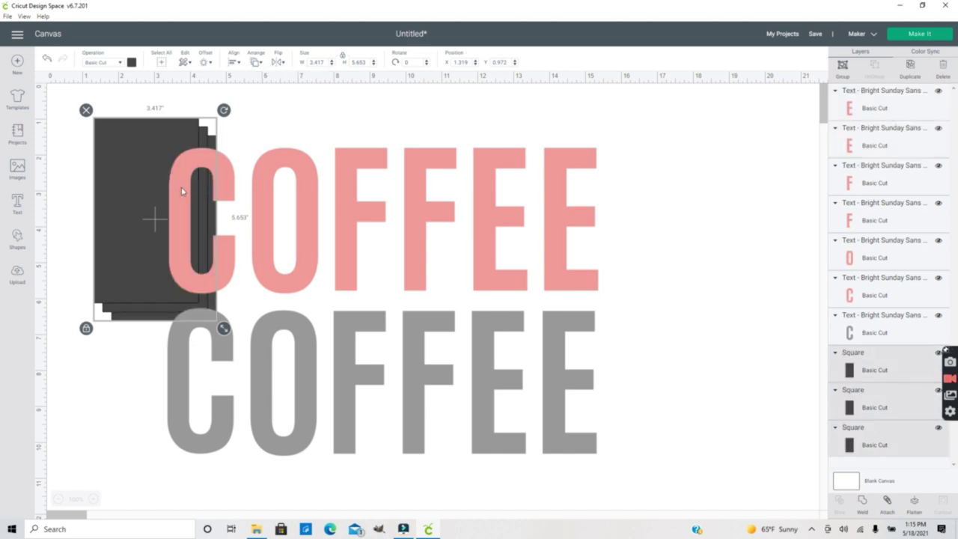
Move two rectangles aside to the right and position the third over the pink C.
click(75, 135)
drag(107, 143, 674, 155)
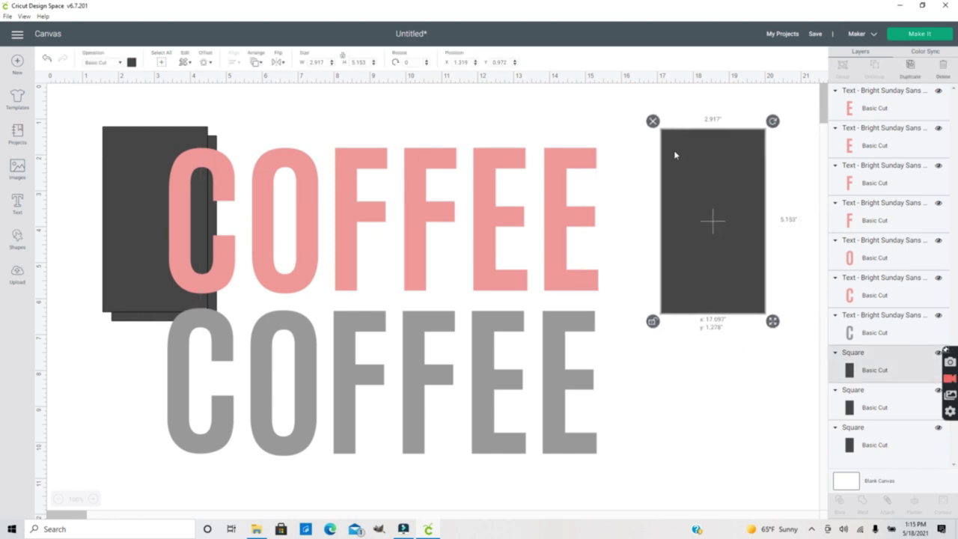
click(150, 179)
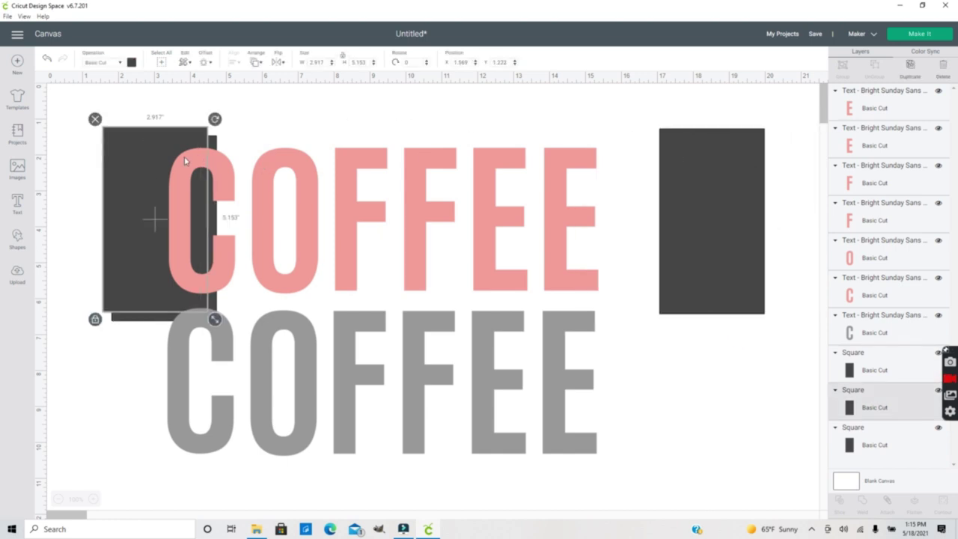
drag(145, 152, 731, 157)
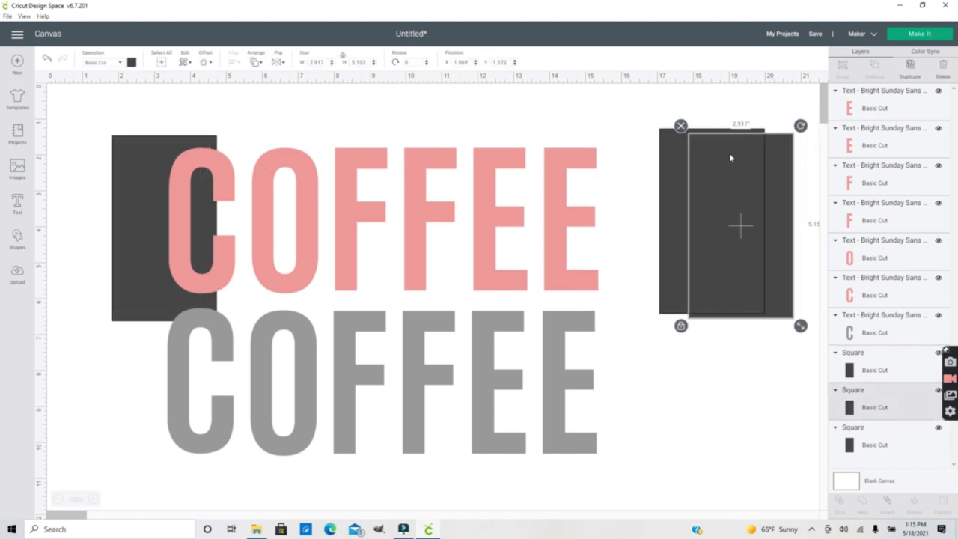
click(147, 170)
drag(147, 170, 131, 151)
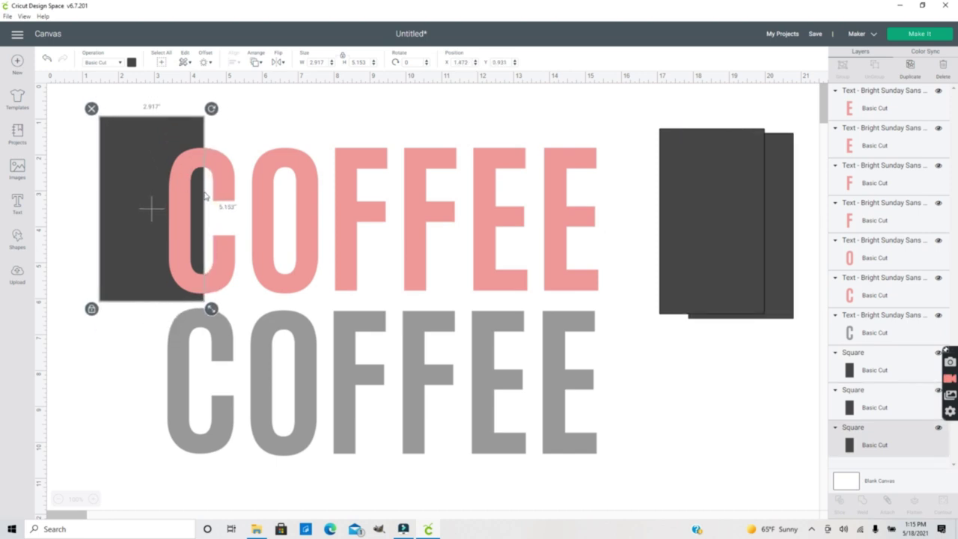
drag(141, 168, 140, 169)
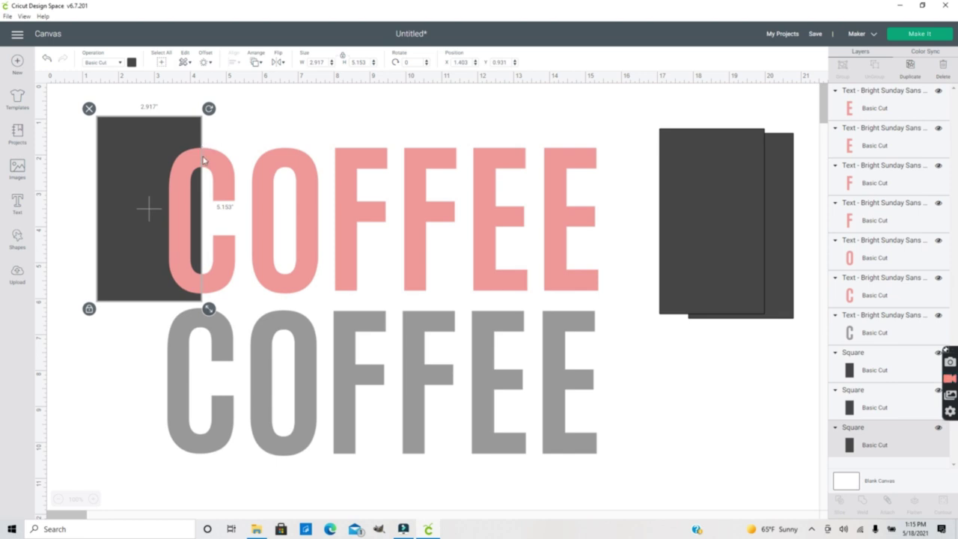
drag(155, 223, 156, 224)
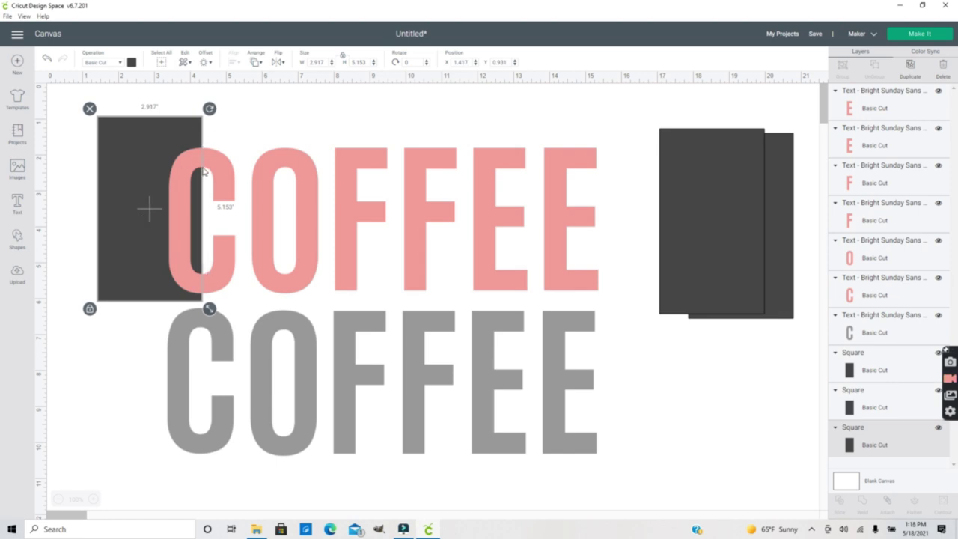
click(237, 133)
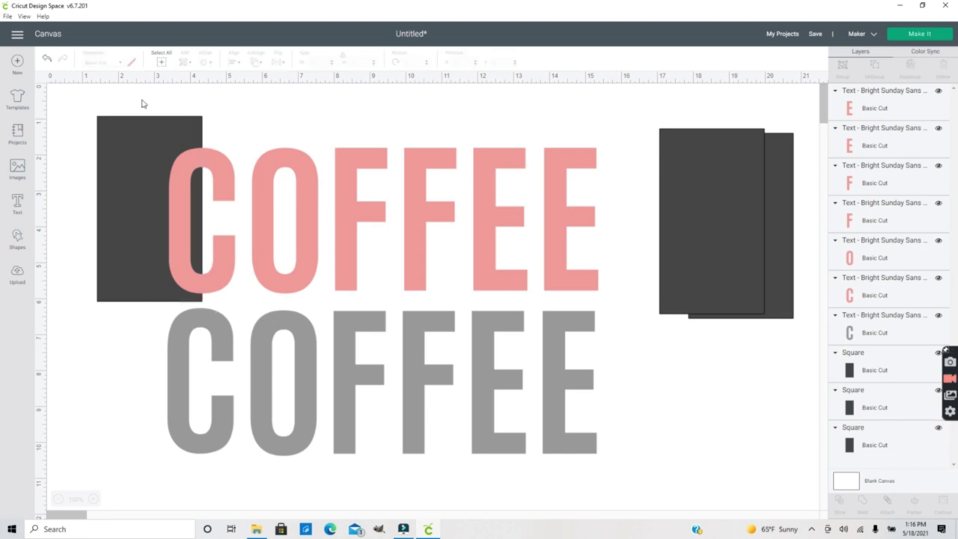
Slice the C, move its pink left half onto the grey C, and delete the leftovers.
drag(143, 102, 217, 191)
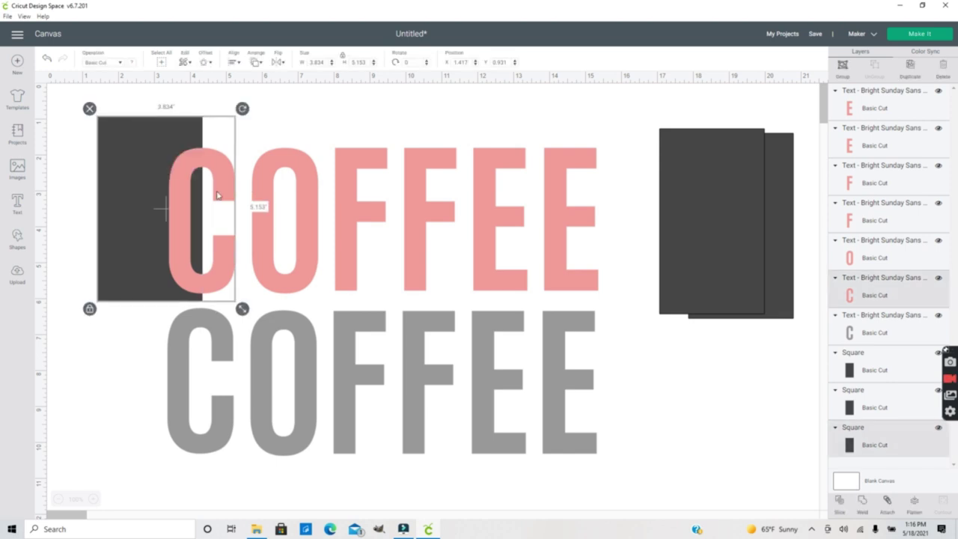
click(840, 506)
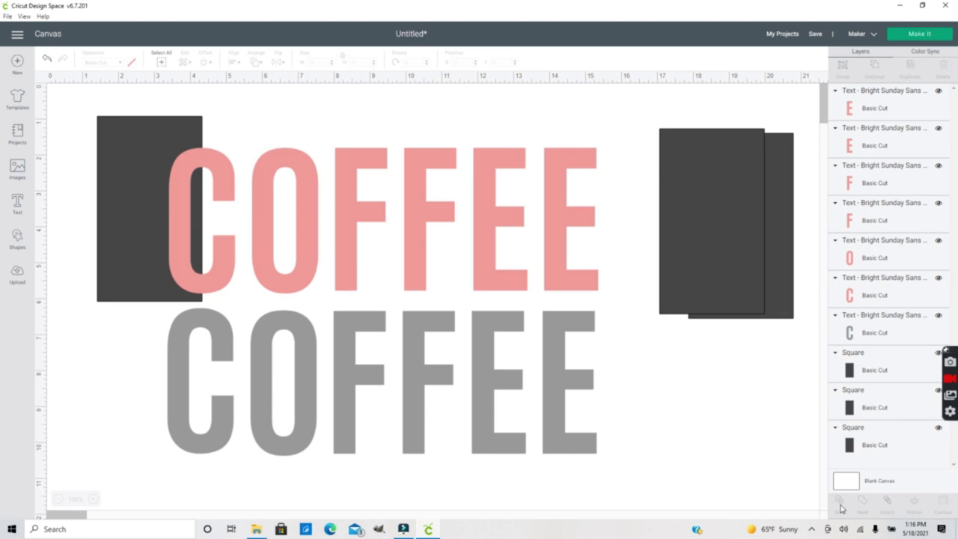
drag(191, 167, 190, 324)
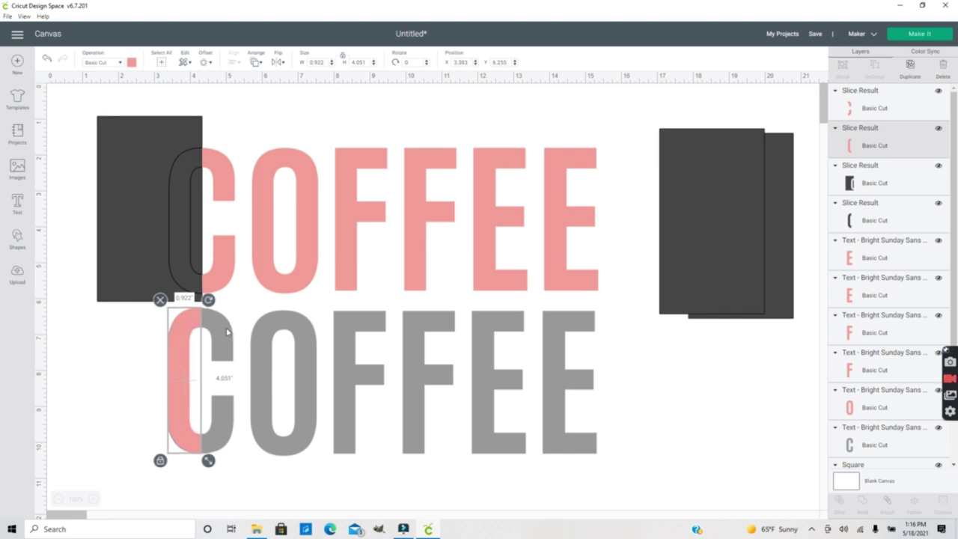
click(111, 328)
drag(105, 89, 226, 209)
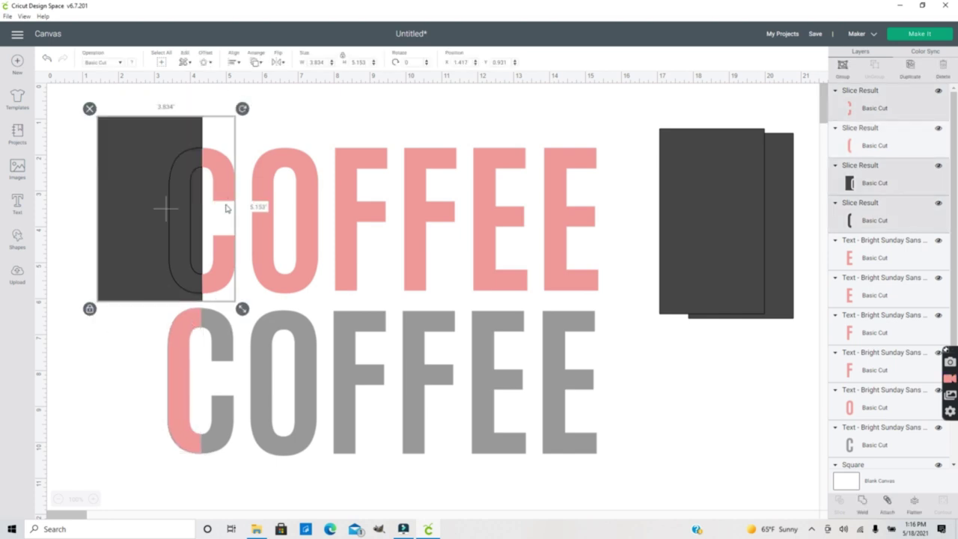
click(90, 109)
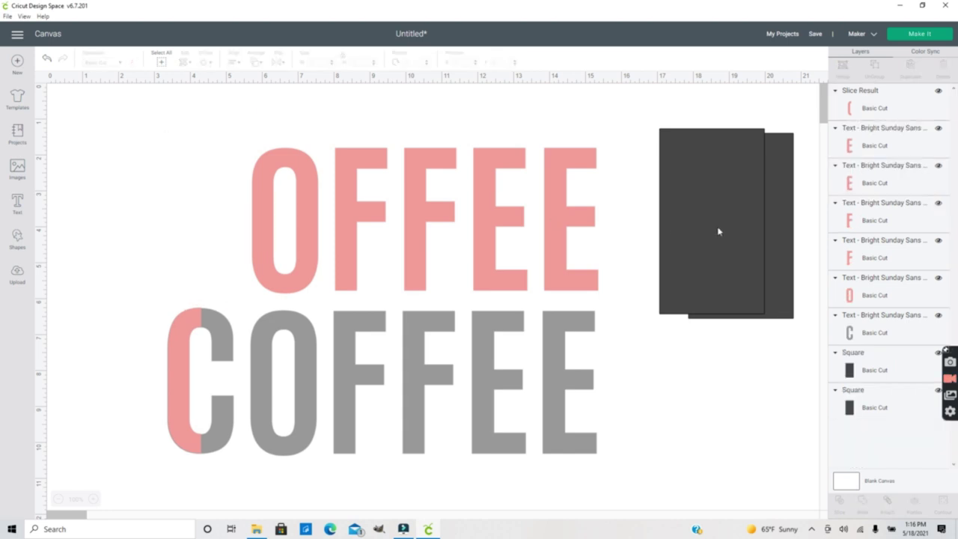
Tilt a rectangle about 10 degrees over the O, slice it, and move the pink left part onto the grey O.
drag(718, 231, 204, 179)
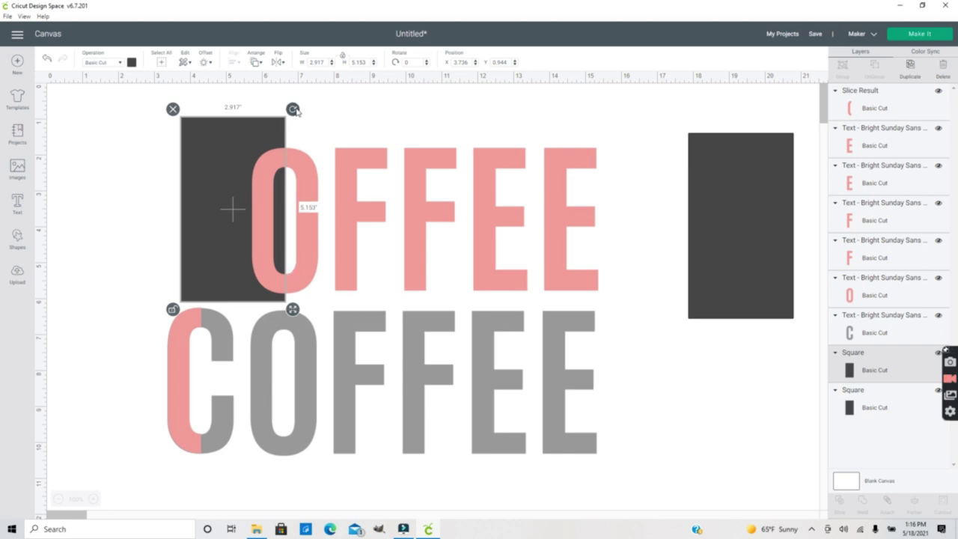
drag(295, 111, 276, 128)
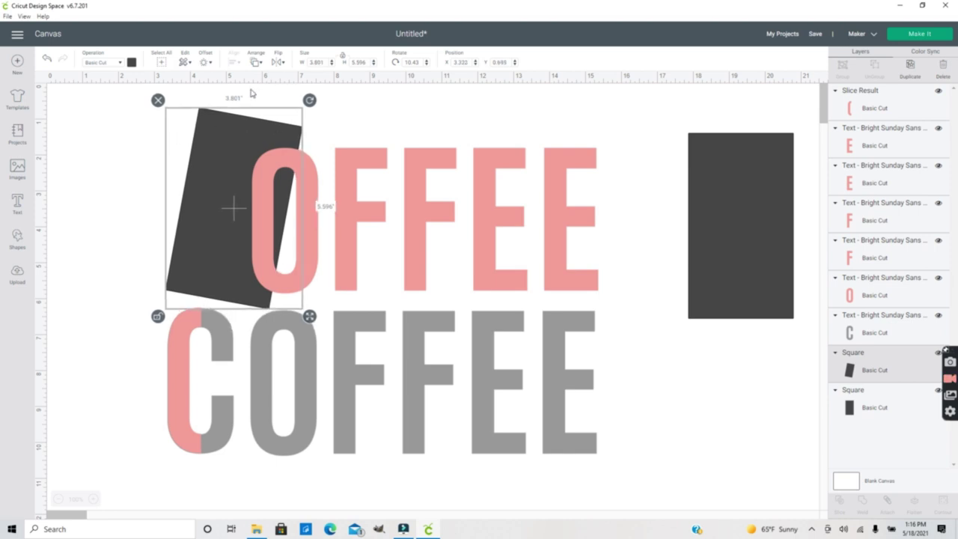
drag(252, 93, 301, 182)
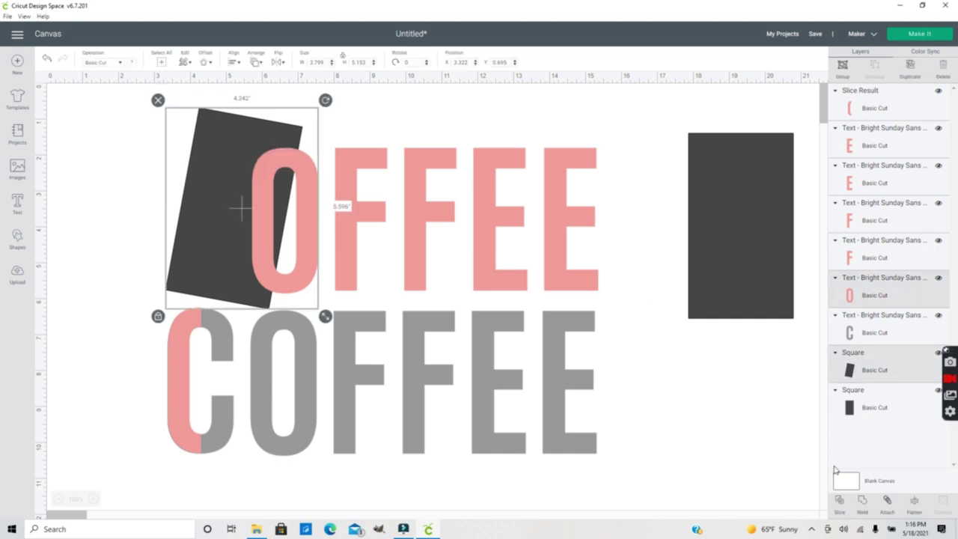
click(841, 504)
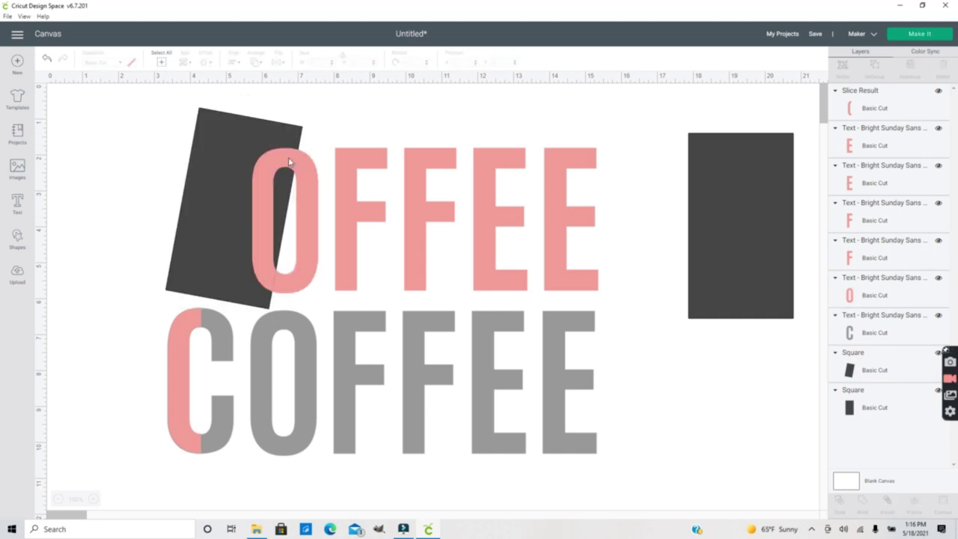
drag(282, 157, 264, 326)
click(206, 139)
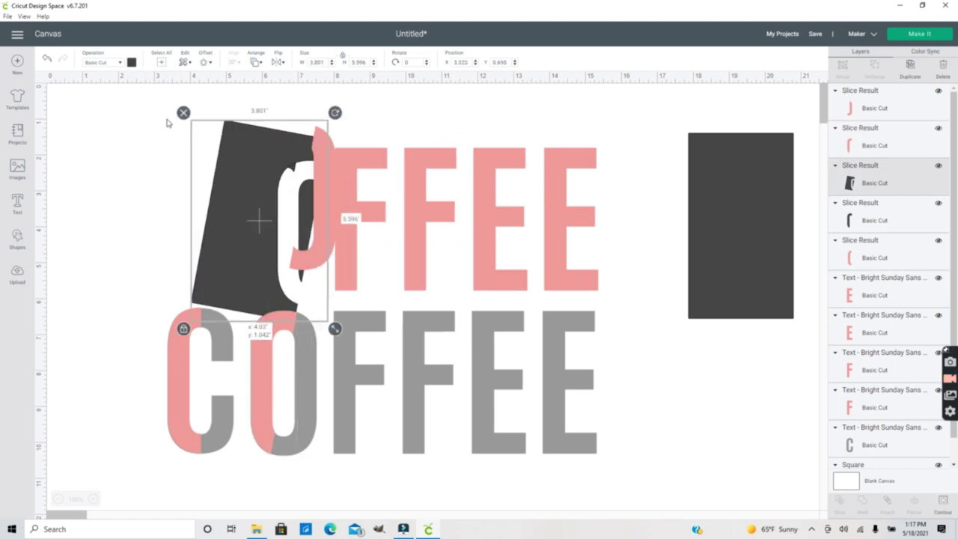
key(Delete)
click(271, 161)
key(Delete)
click(327, 134)
key(Delete)
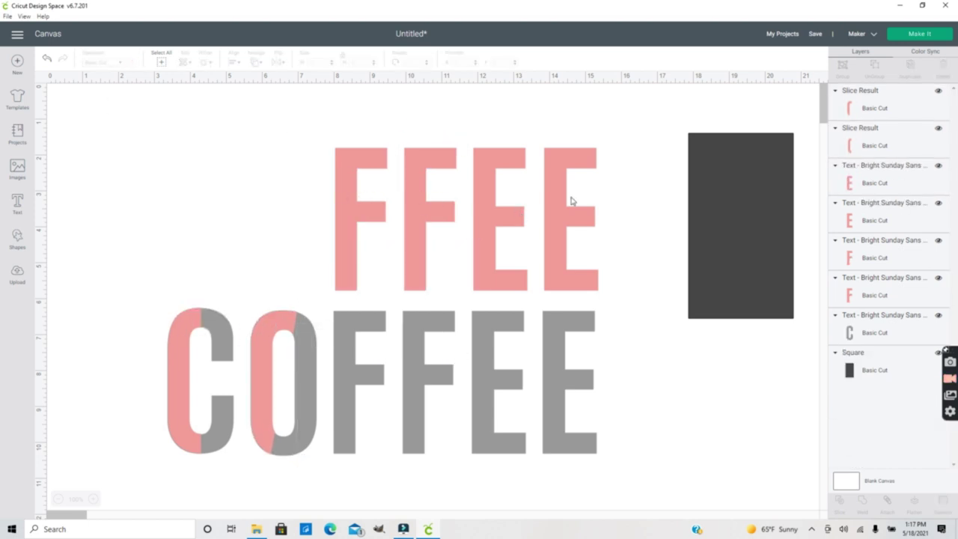
Position the last rectangle over the first pink F and slice it.
drag(748, 216, 311, 194)
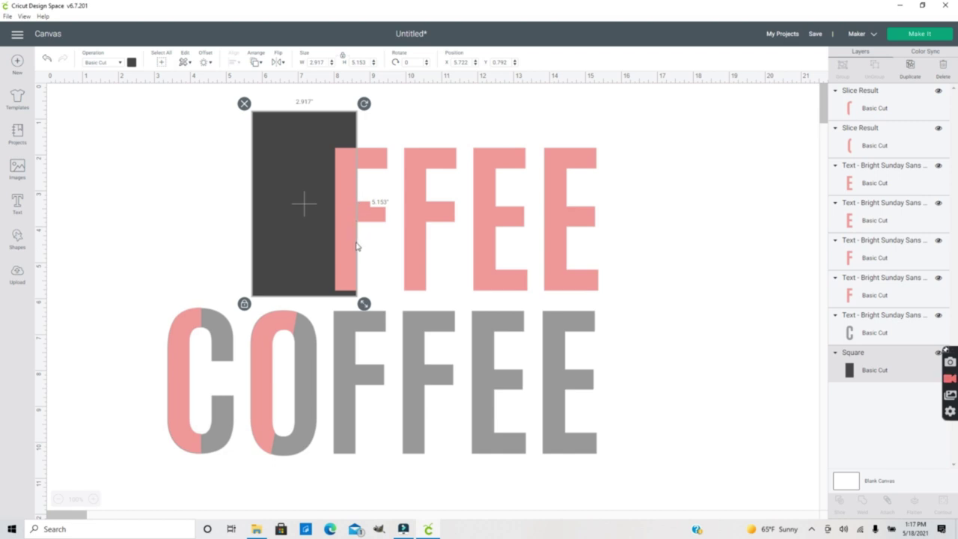
drag(279, 200, 280, 199)
click(841, 511)
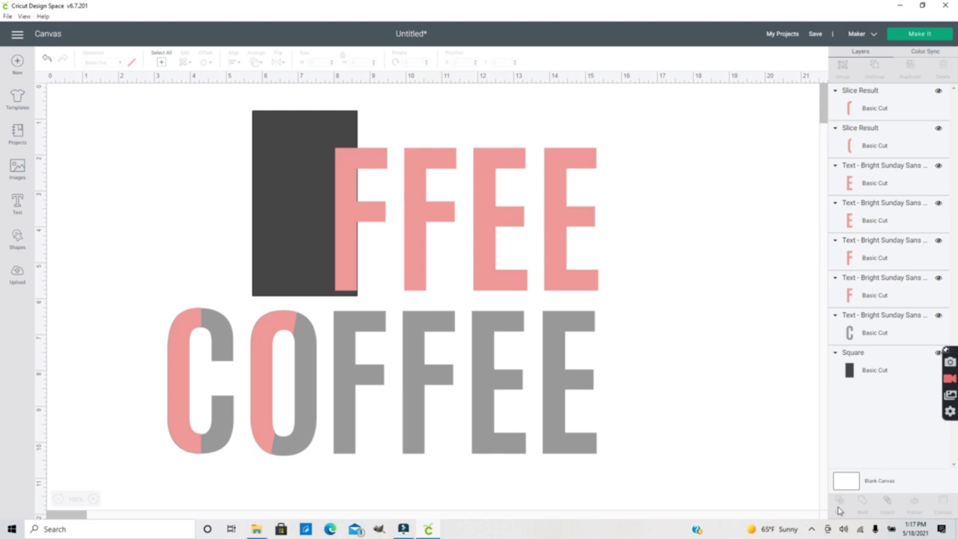
Move the pink F stem onto the grey F and delete the leftover top-row pieces.
drag(355, 214, 351, 364)
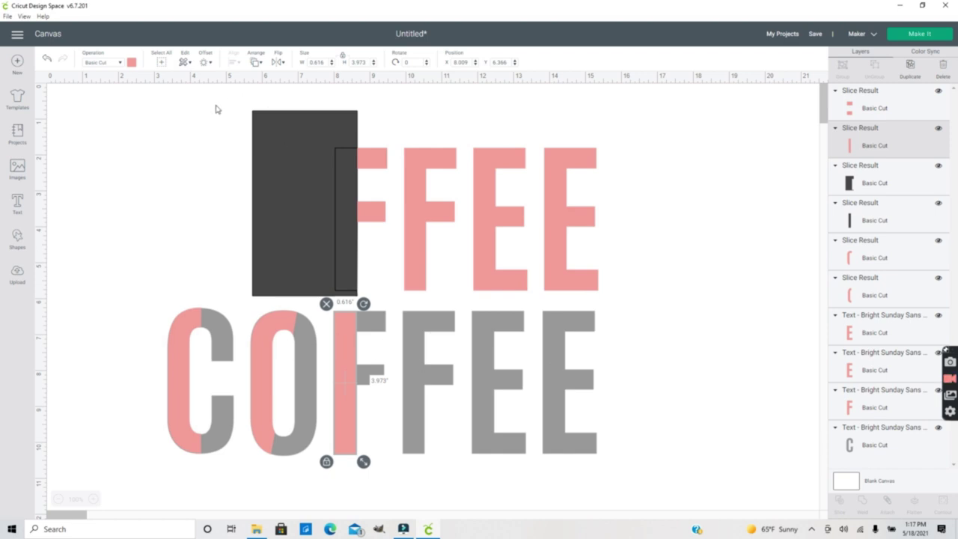
click(368, 137)
drag(230, 97, 617, 222)
key(Delete)
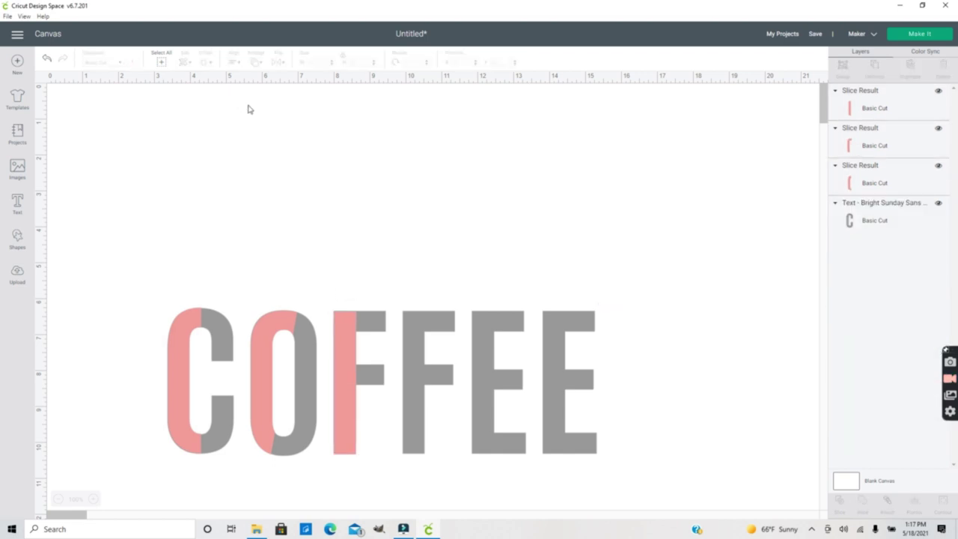
Duplicate the pink stem and place copies on the second F and both Es.
click(346, 333)
click(911, 66)
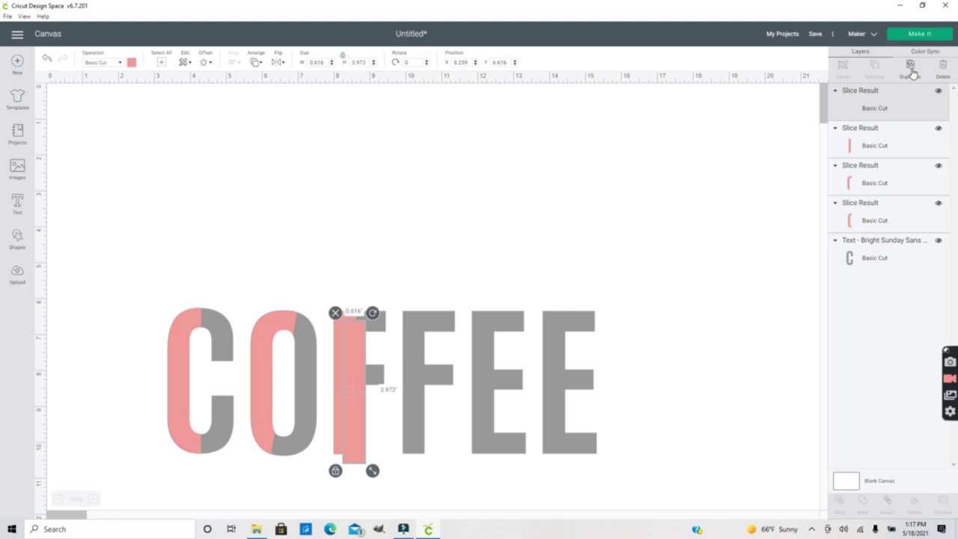
click(911, 66)
click(911, 66)
drag(352, 384, 535, 355)
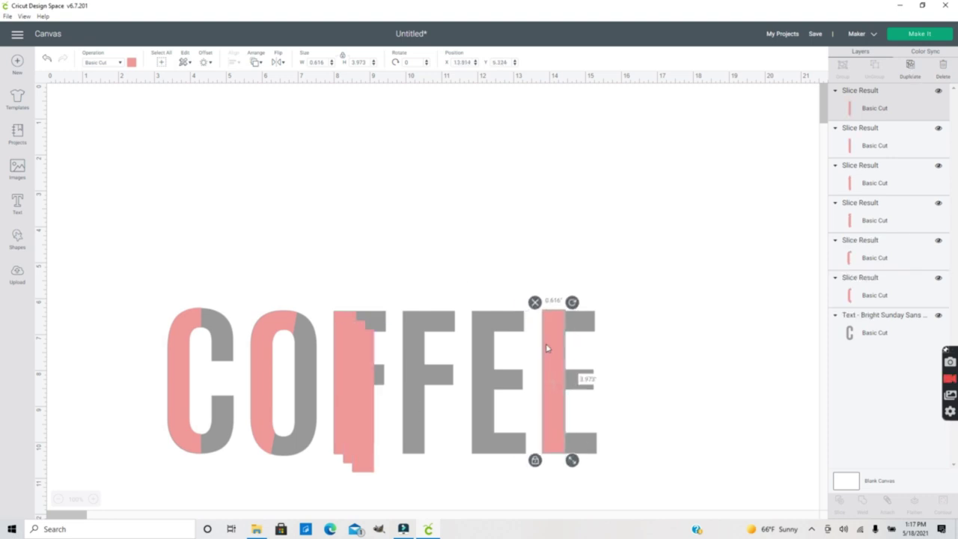
drag(355, 352, 479, 343)
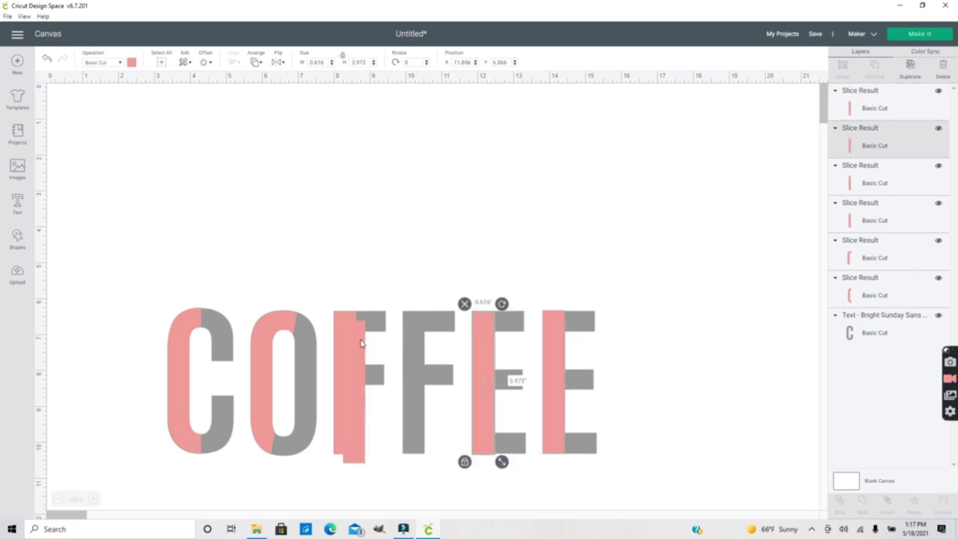
drag(359, 342, 414, 382)
Select all four pink stems together.
click(561, 389)
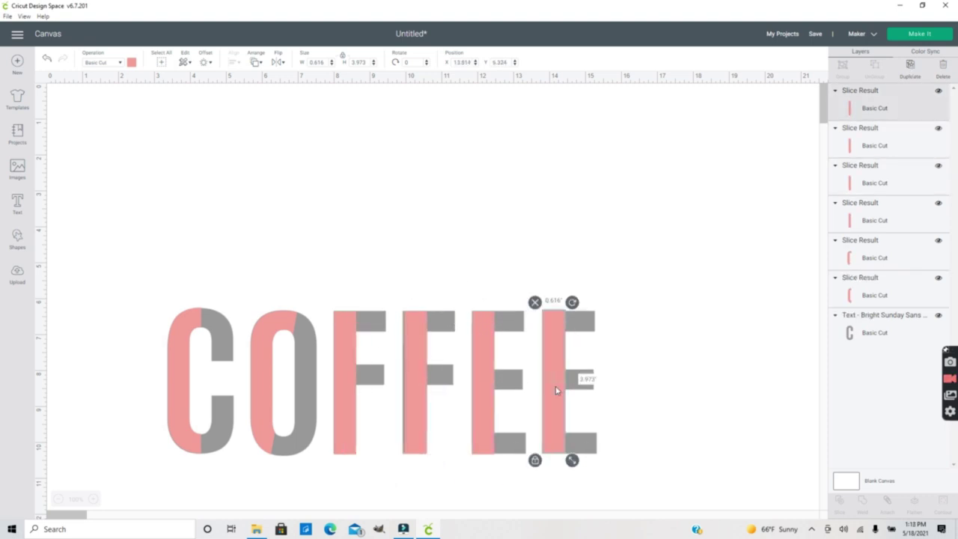
shift+click(483, 389)
shift+click(411, 374)
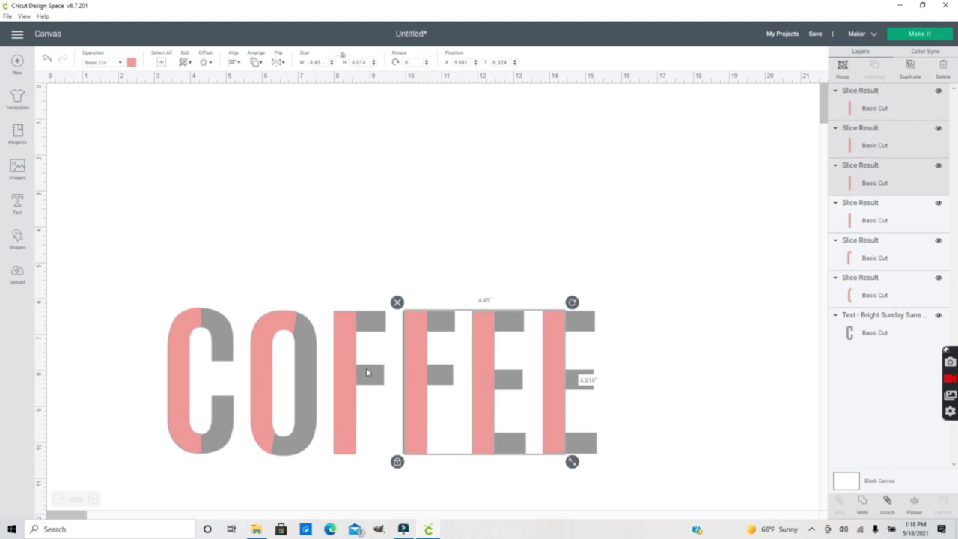
shift+click(353, 372)
Add the C and O pink halves to the selection and lift all pink pieces above the grey COFFEE.
shift+click(266, 365)
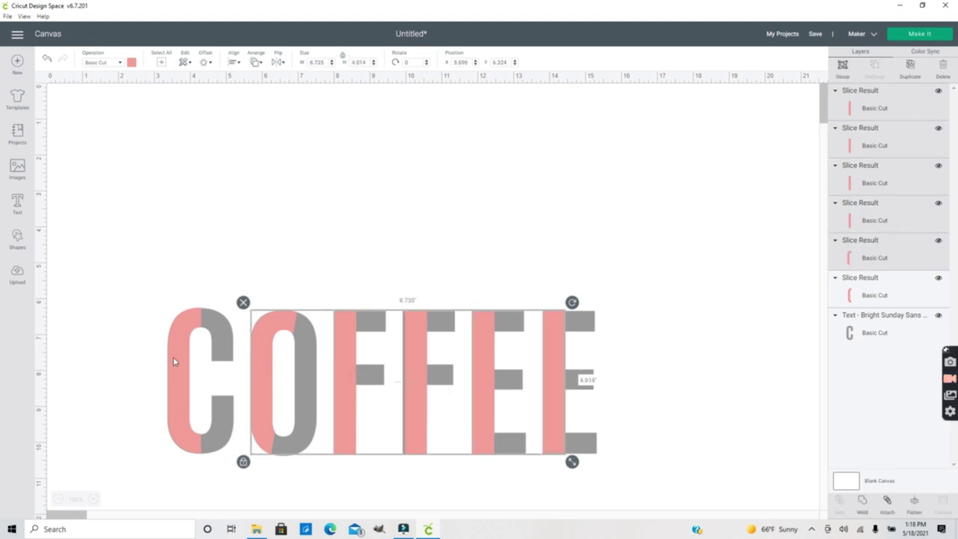
shift+click(173, 356)
drag(173, 357, 183, 170)
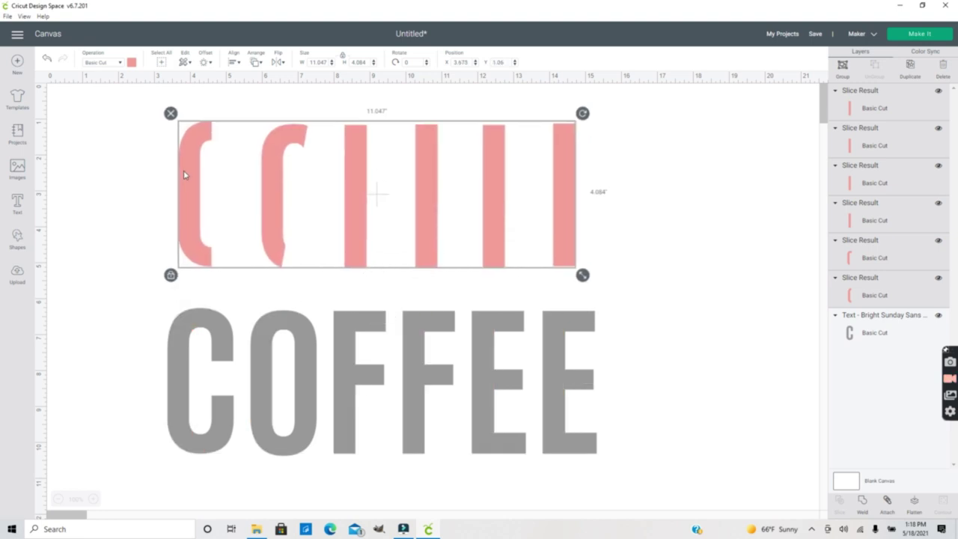
Ungroup the grey COFFEE into separate letters and align their tops.
drag(110, 298, 684, 442)
key(ctrl+shift+g)
click(125, 297)
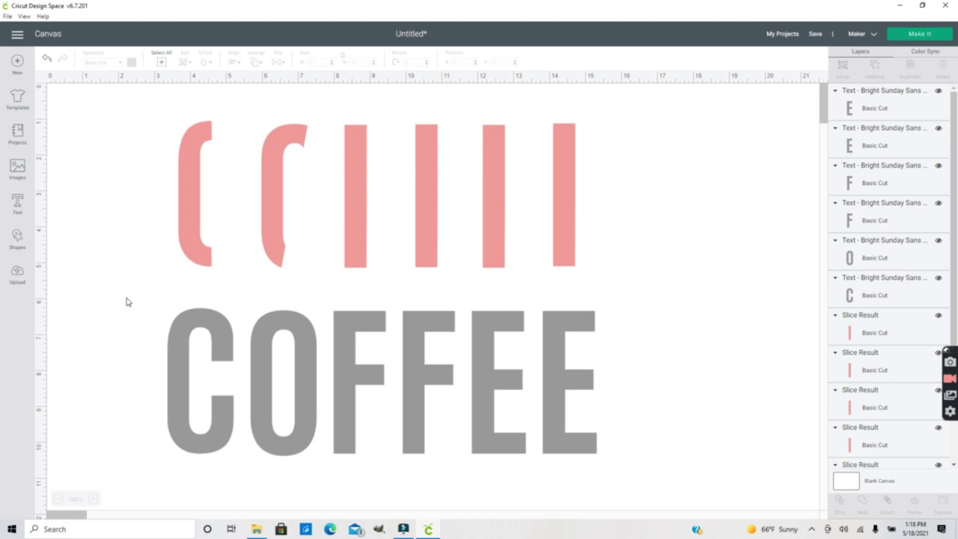
drag(128, 301, 695, 447)
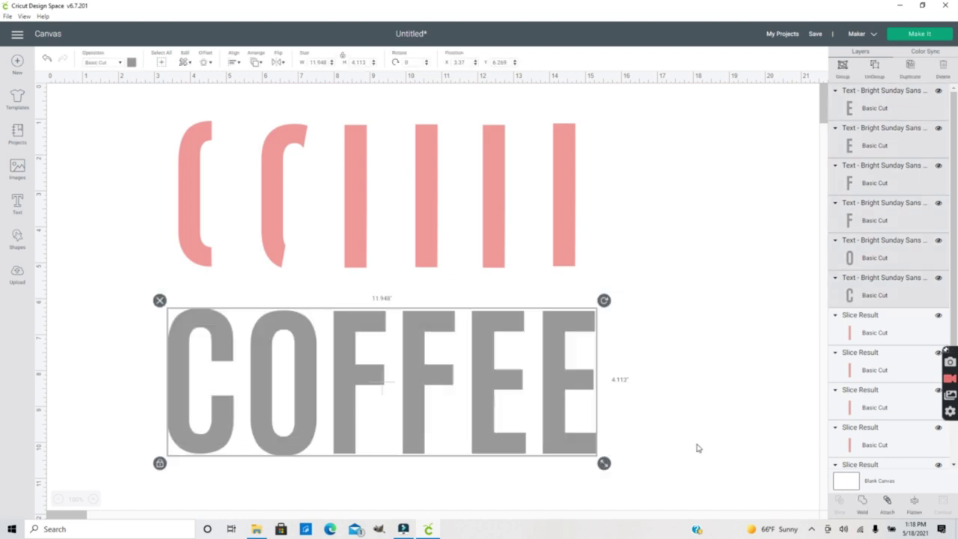
click(234, 63)
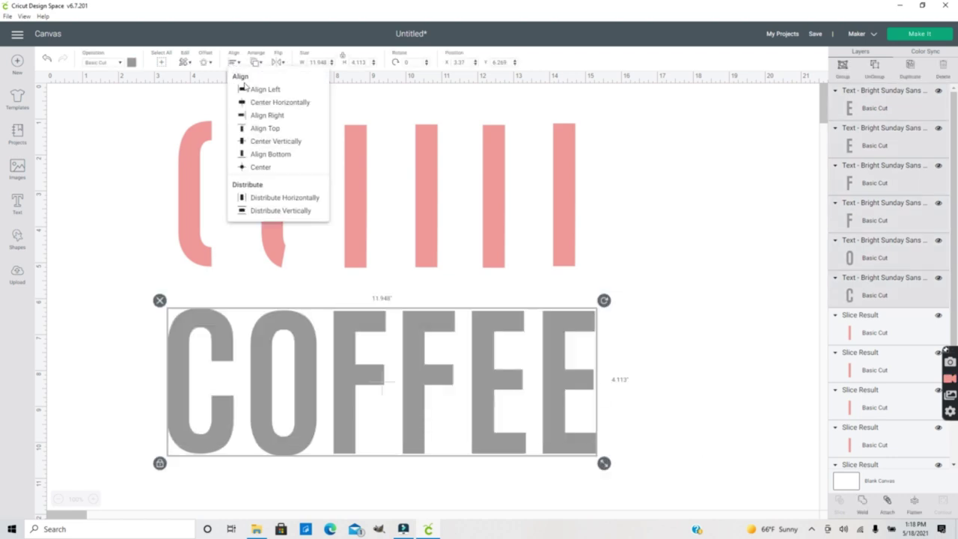
click(258, 131)
click(599, 228)
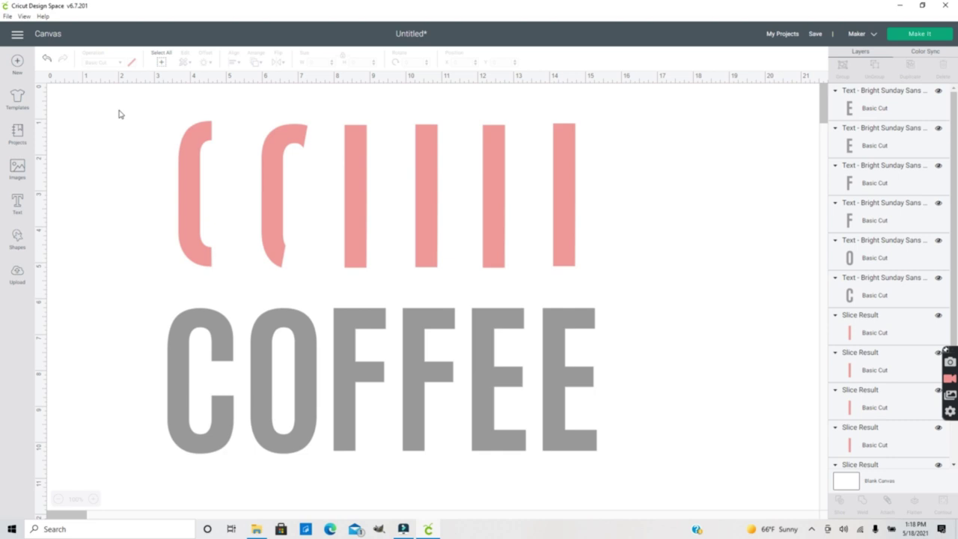
Switch every layer to Print Then Cut, then select the six pink pieces above COFFEE.
drag(115, 107, 686, 479)
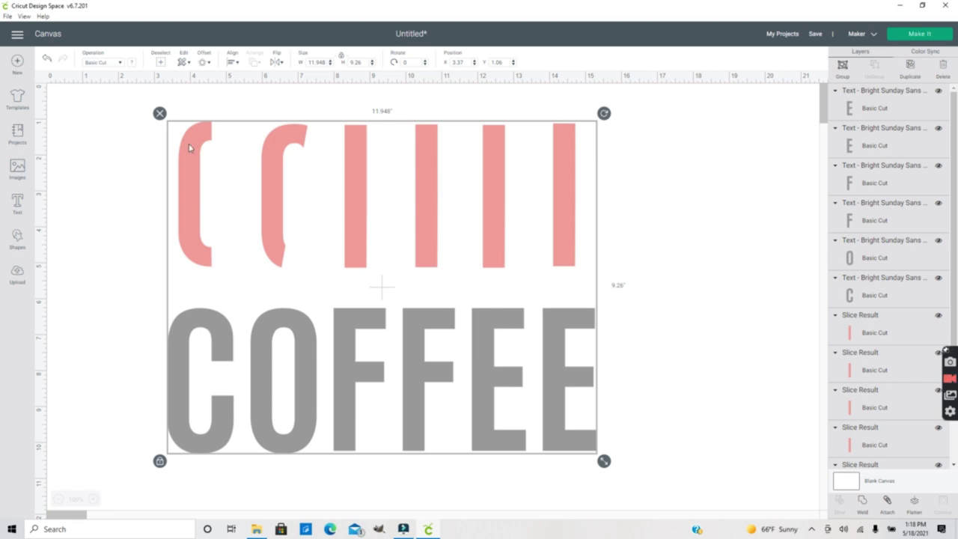
click(112, 68)
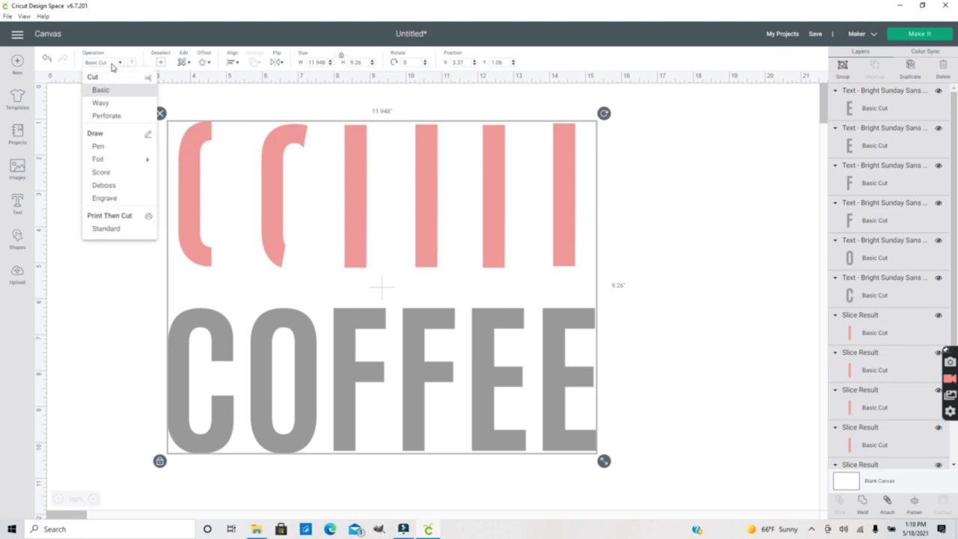
click(115, 233)
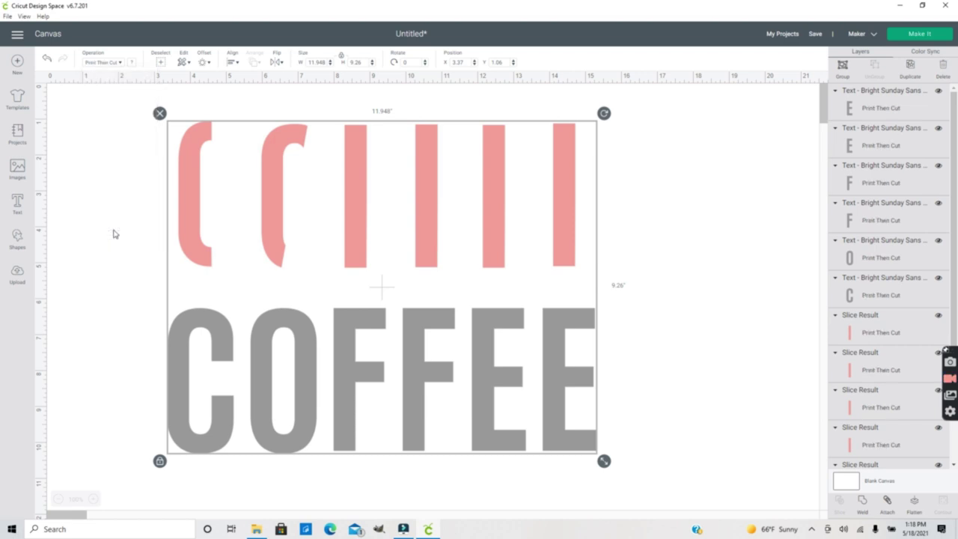
click(114, 233)
drag(144, 110, 717, 253)
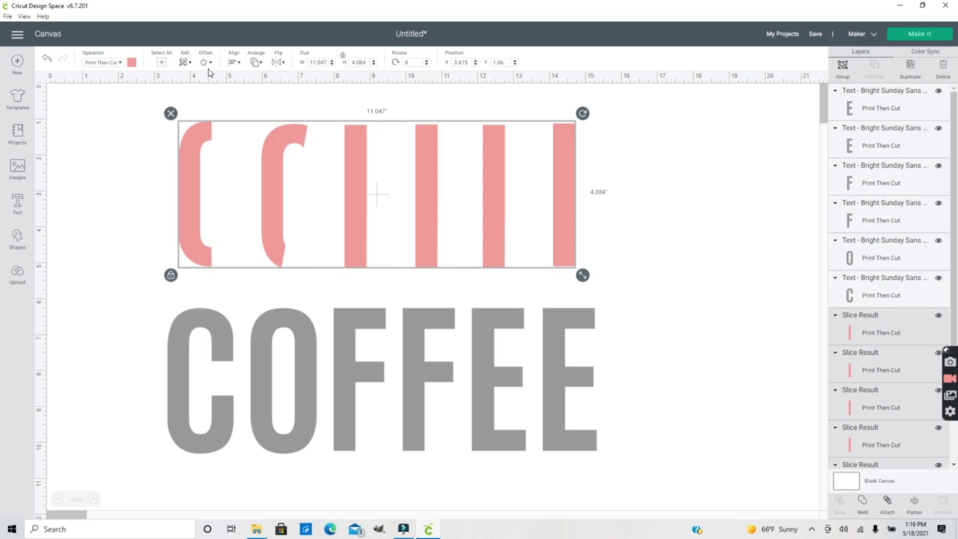
Replace the solid pink with a brown animal-print pattern, filtered by brown, on all six pieces.
click(131, 63)
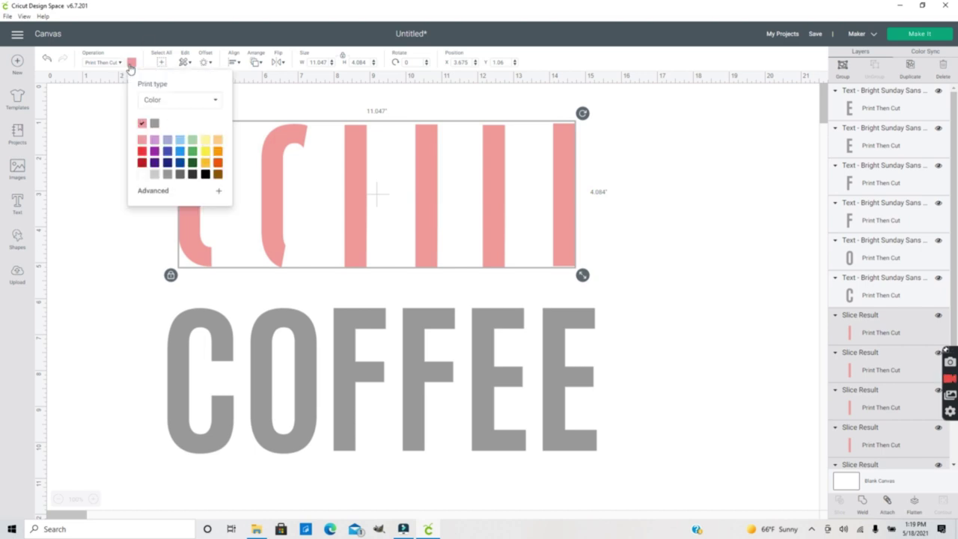
click(164, 104)
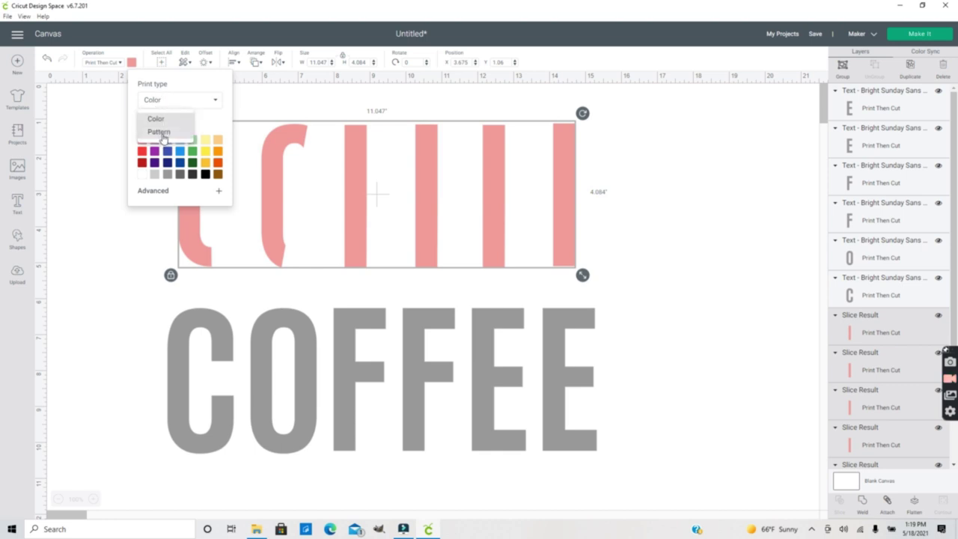
click(160, 133)
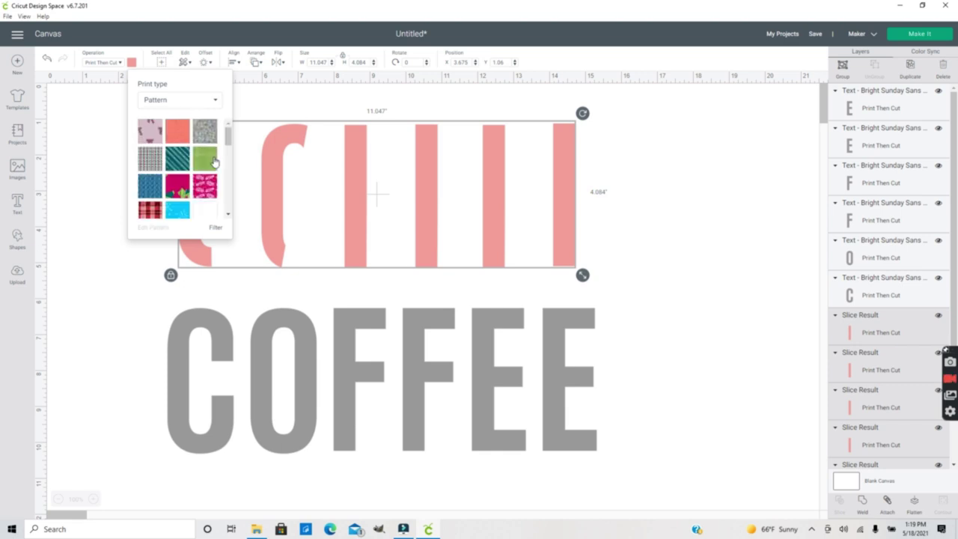
click(215, 229)
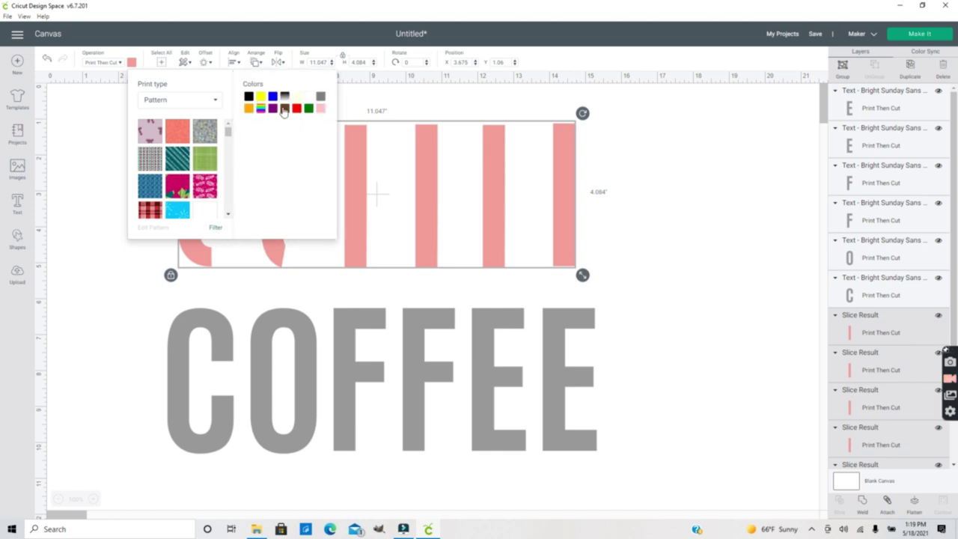
click(284, 110)
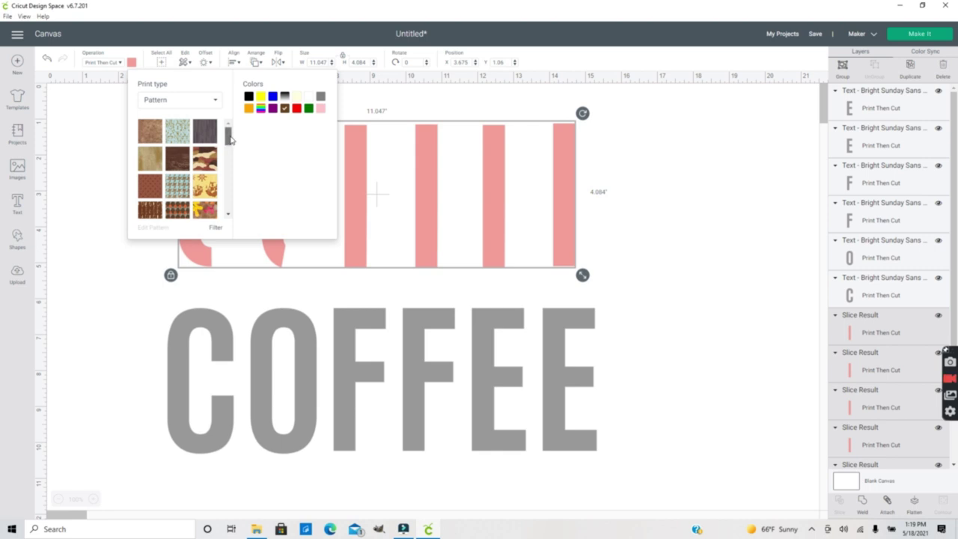
drag(230, 140, 229, 171)
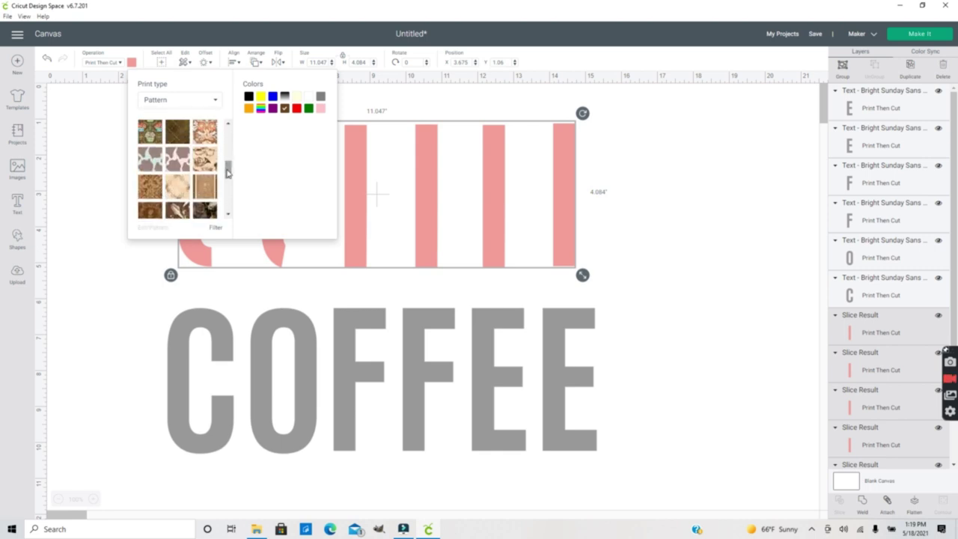
click(176, 162)
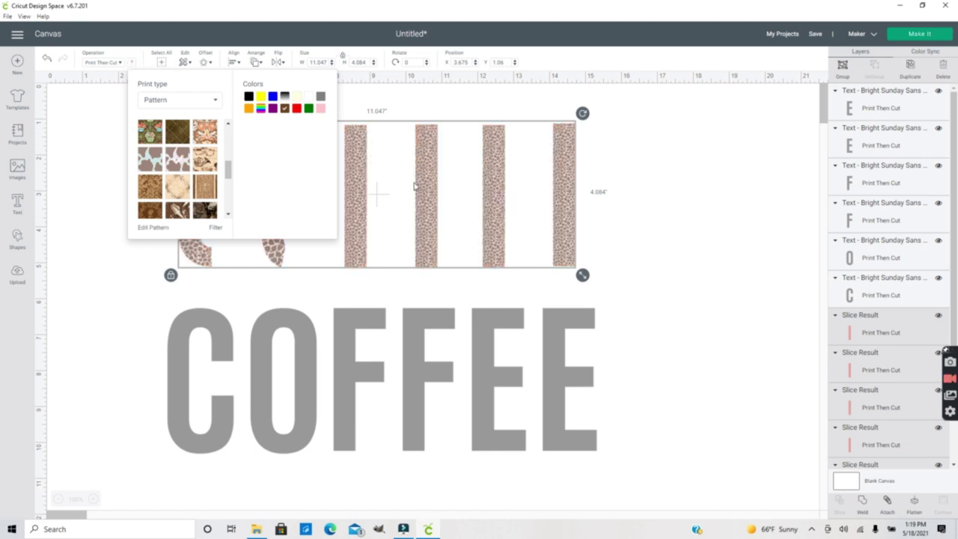
click(654, 175)
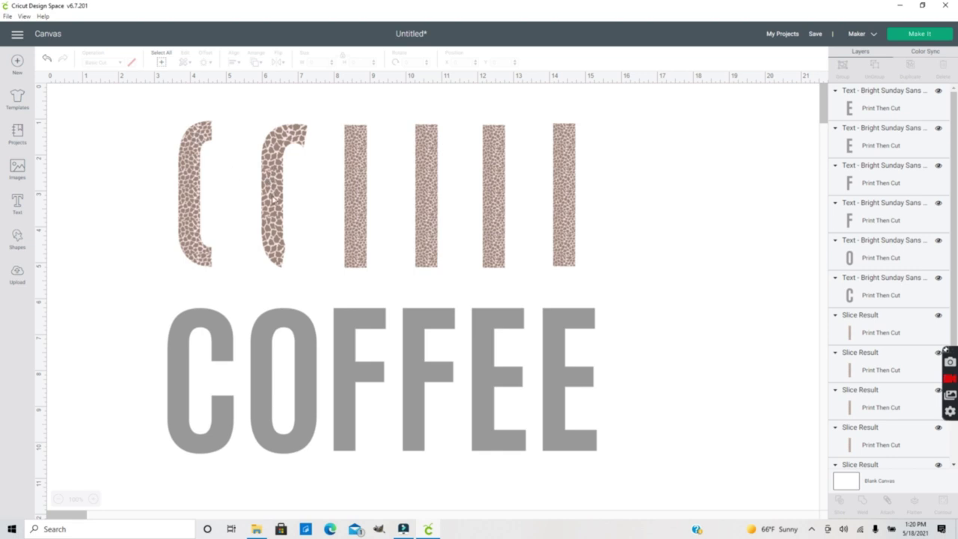
Edit the C piece's pattern to scale 134, horizontal offset -4 and vertical offset 4.
click(199, 150)
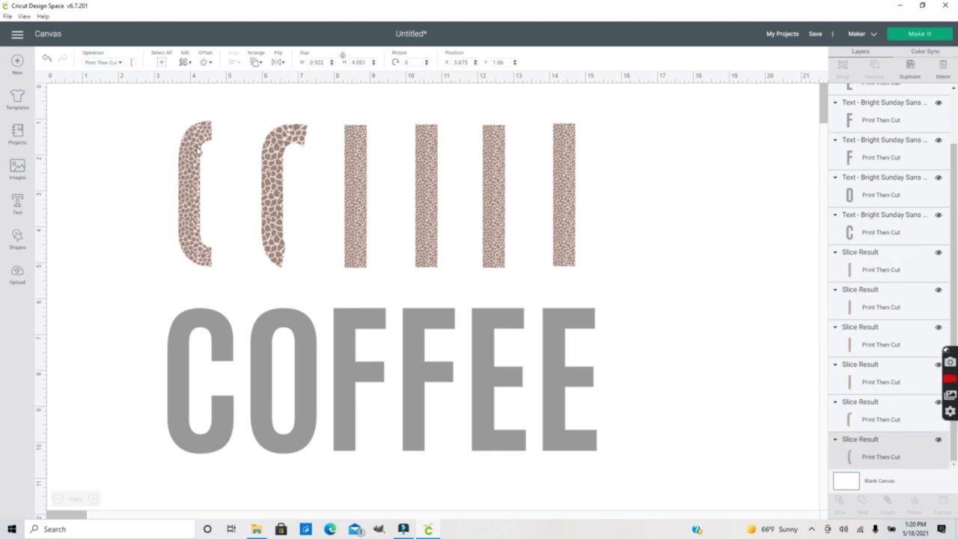
click(131, 66)
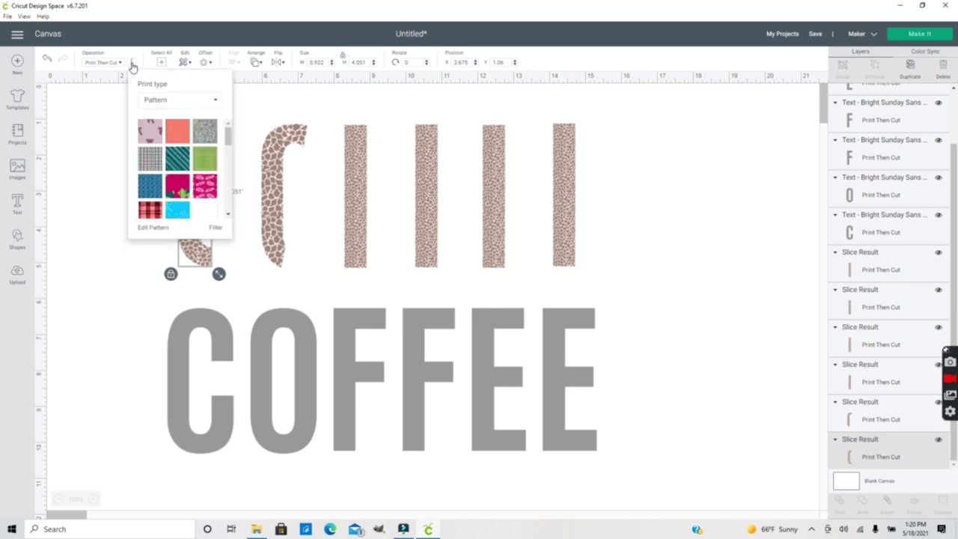
click(160, 229)
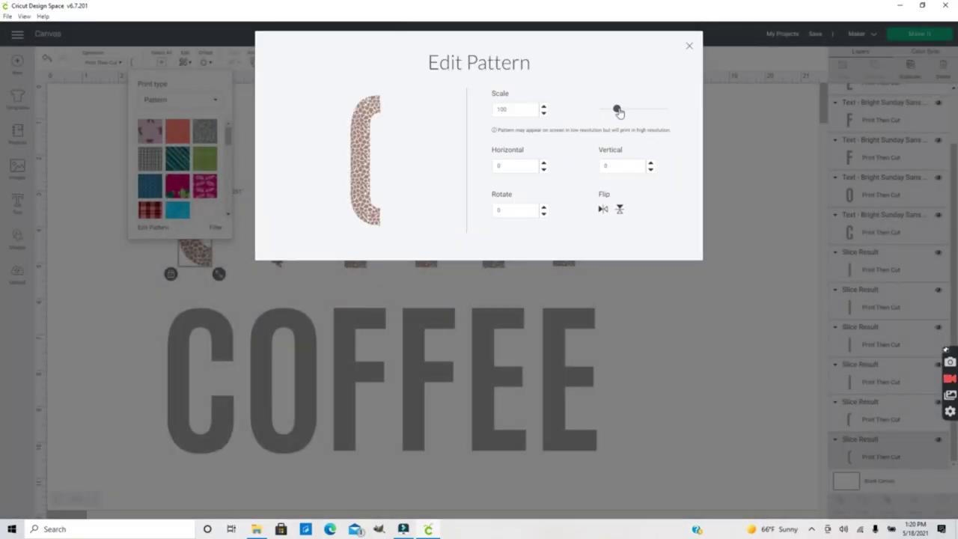
drag(619, 111, 624, 112)
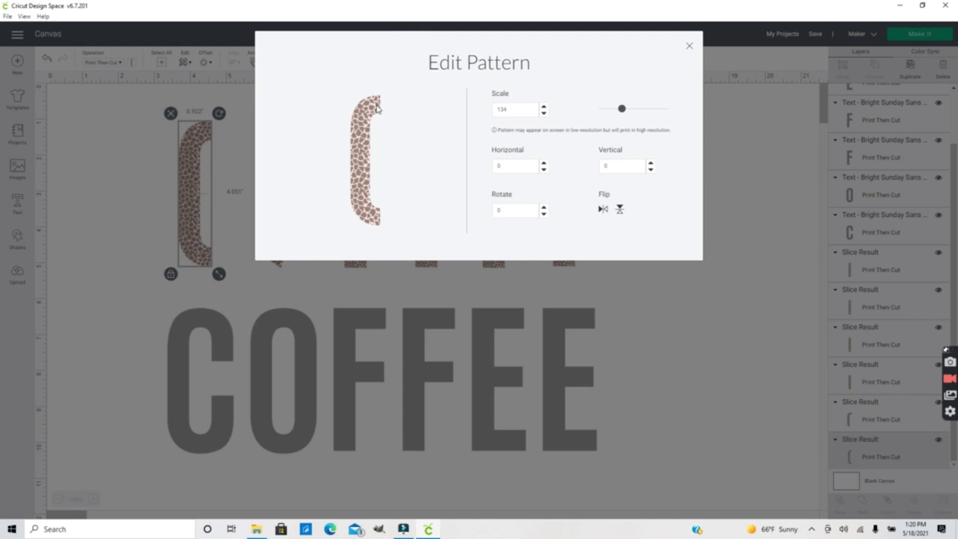
click(544, 170)
click(544, 169)
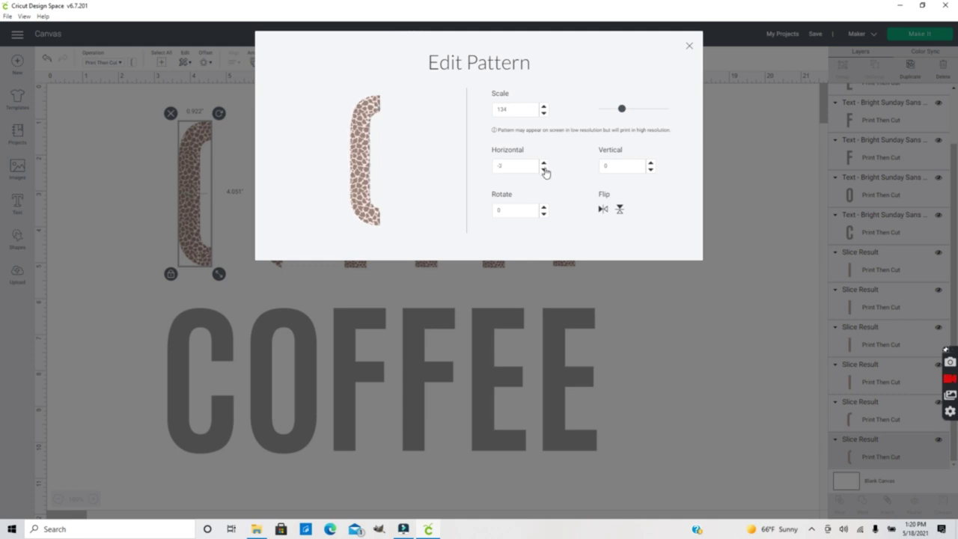
click(544, 169)
click(544, 169)
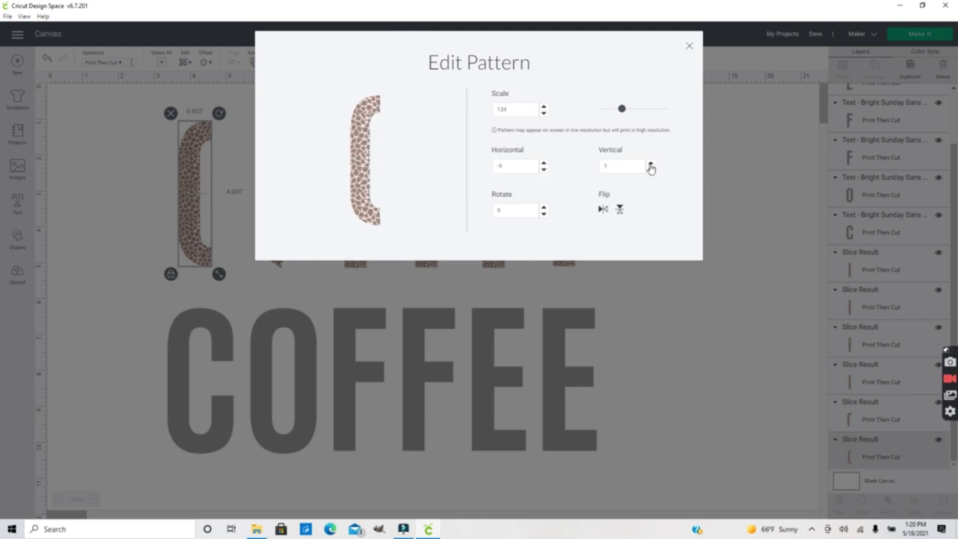
click(650, 164)
click(651, 163)
click(650, 164)
click(651, 164)
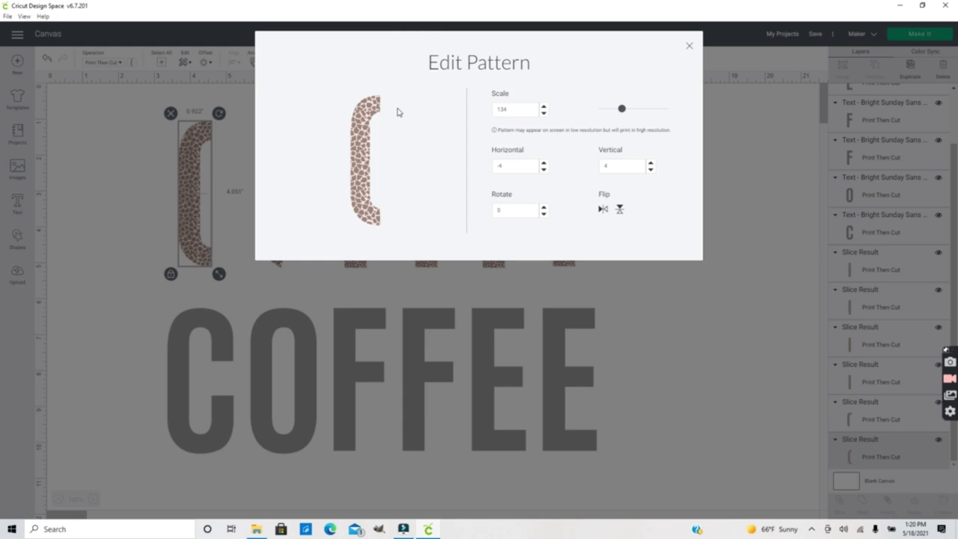
click(690, 47)
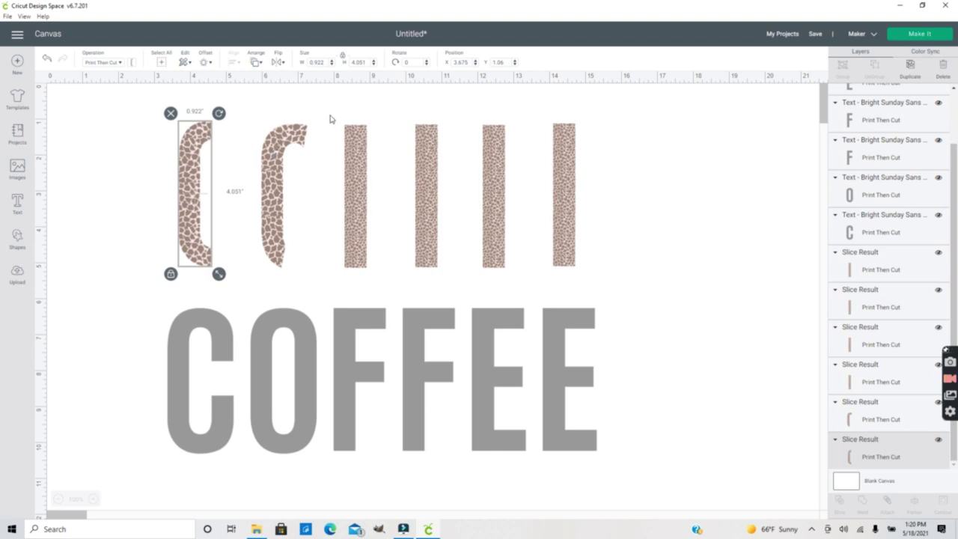
Raise the animal-print pattern scale on the four stem bars to 184.
drag(330, 119, 605, 199)
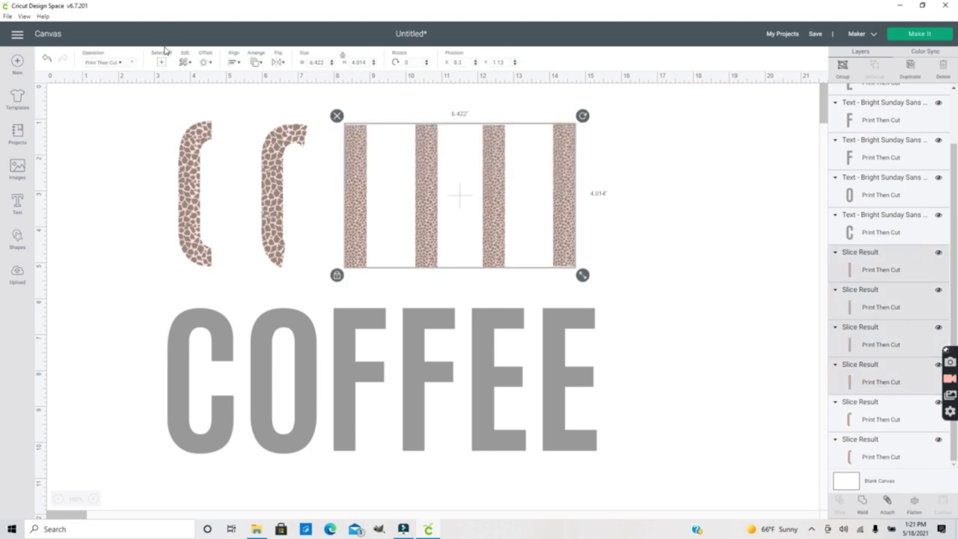
click(132, 68)
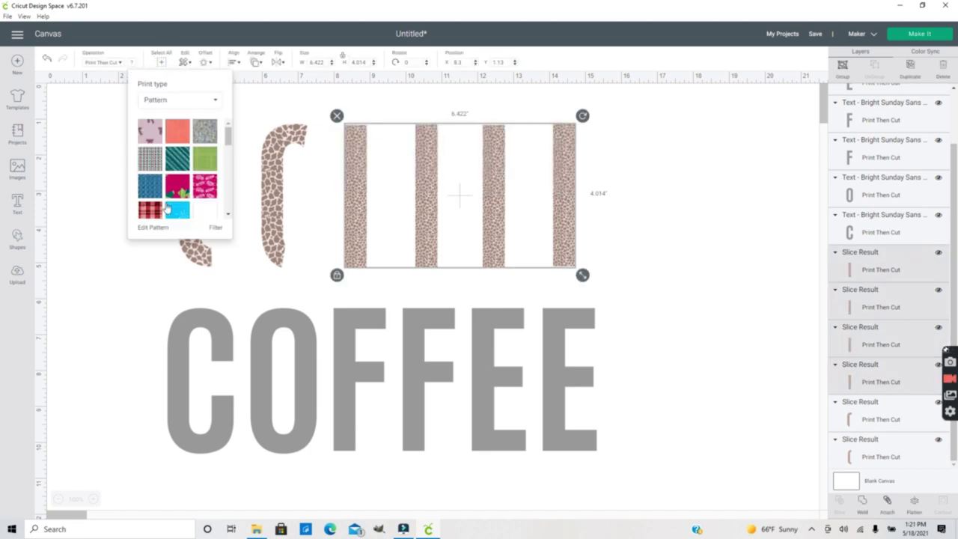
click(161, 228)
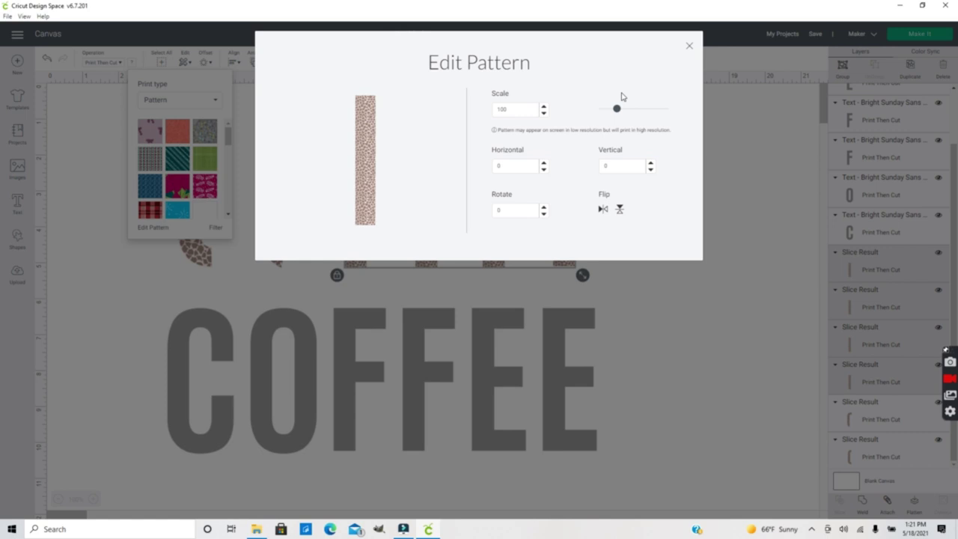
drag(618, 110, 631, 110)
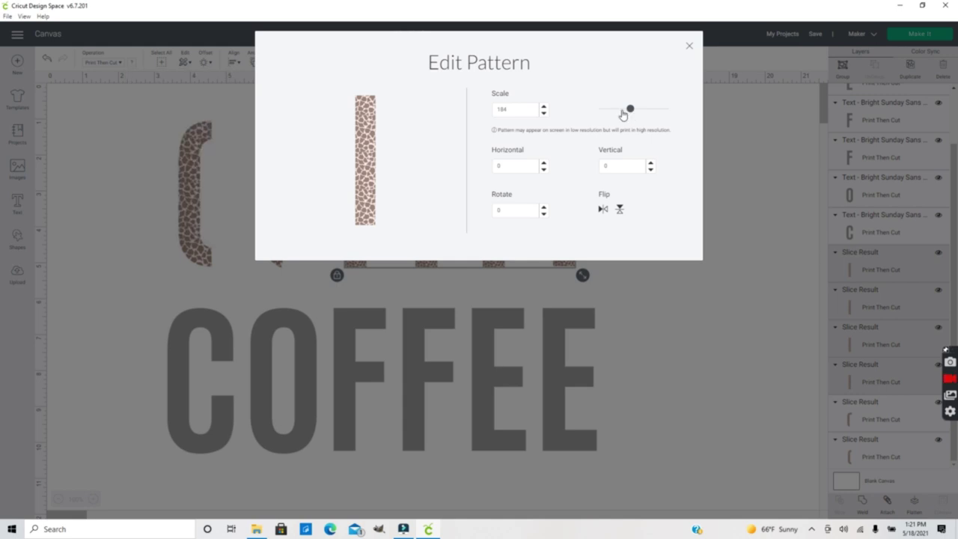
click(690, 46)
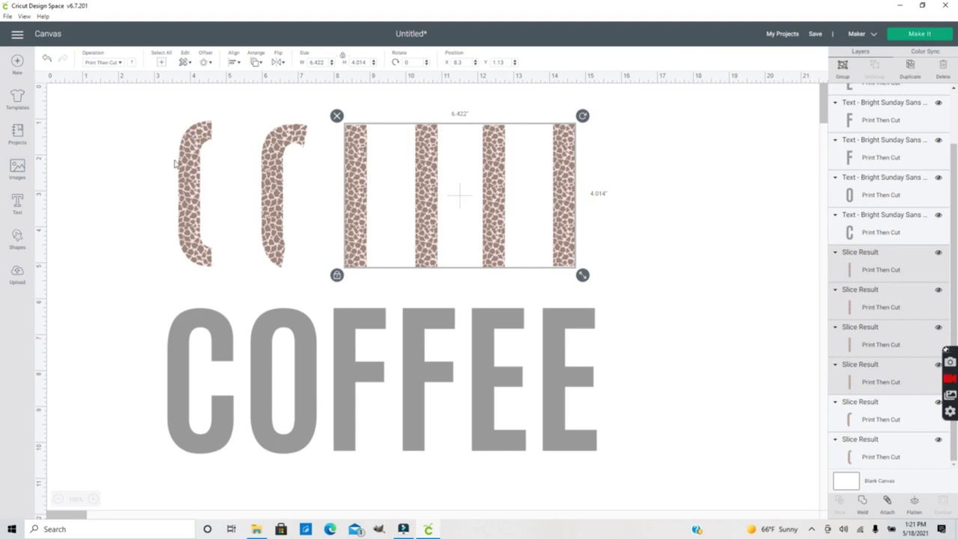
Select all six animal-print slice pieces and bring them to the front.
click(187, 316)
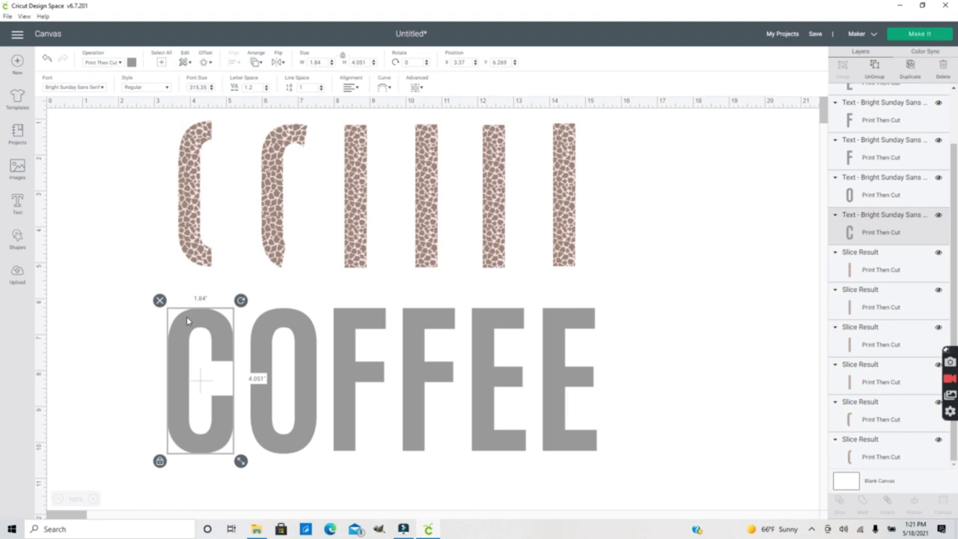
click(276, 338)
click(341, 333)
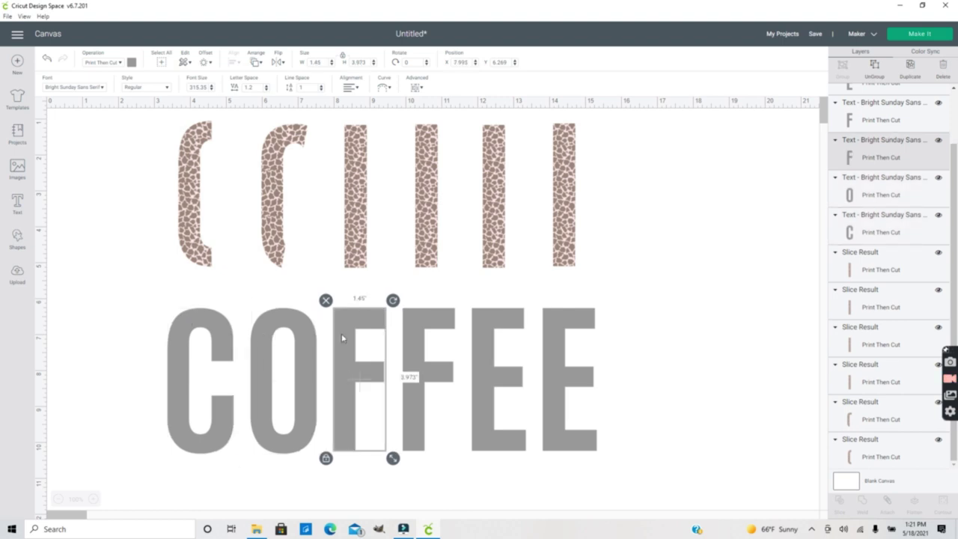
click(437, 337)
click(224, 223)
drag(112, 107, 650, 210)
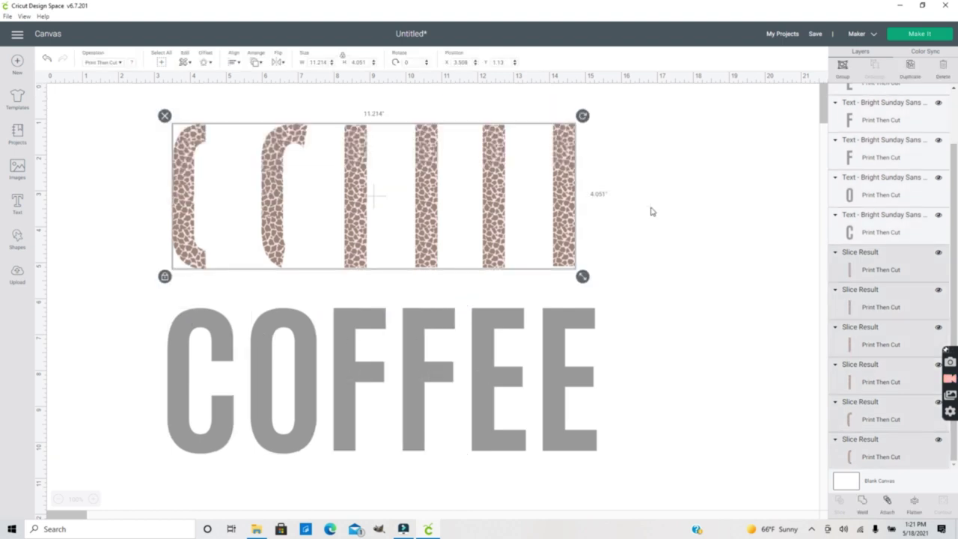
click(254, 63)
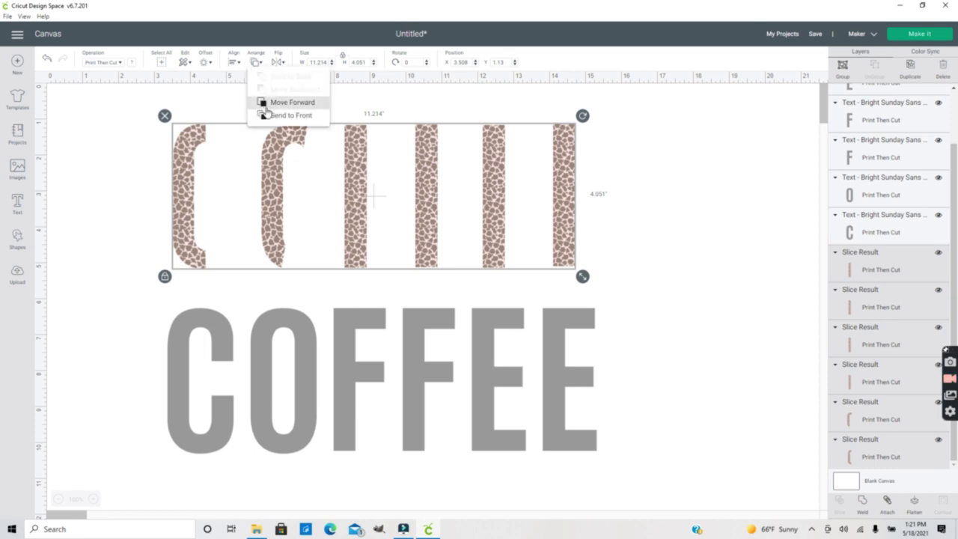
Drag each patterned piece down onto its matching letter: C, O, F, F, E, E.
drag(188, 161, 183, 380)
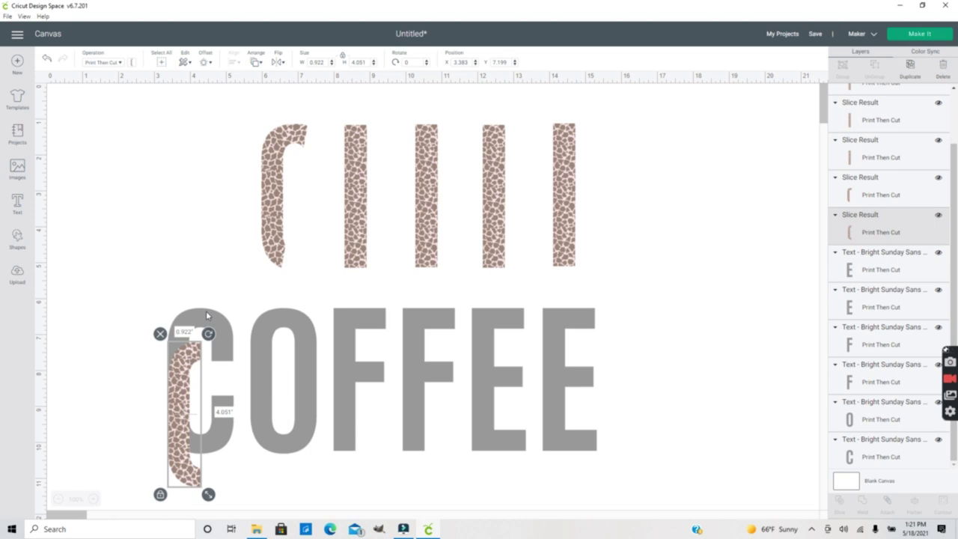
drag(271, 195, 260, 407)
drag(355, 206, 356, 431)
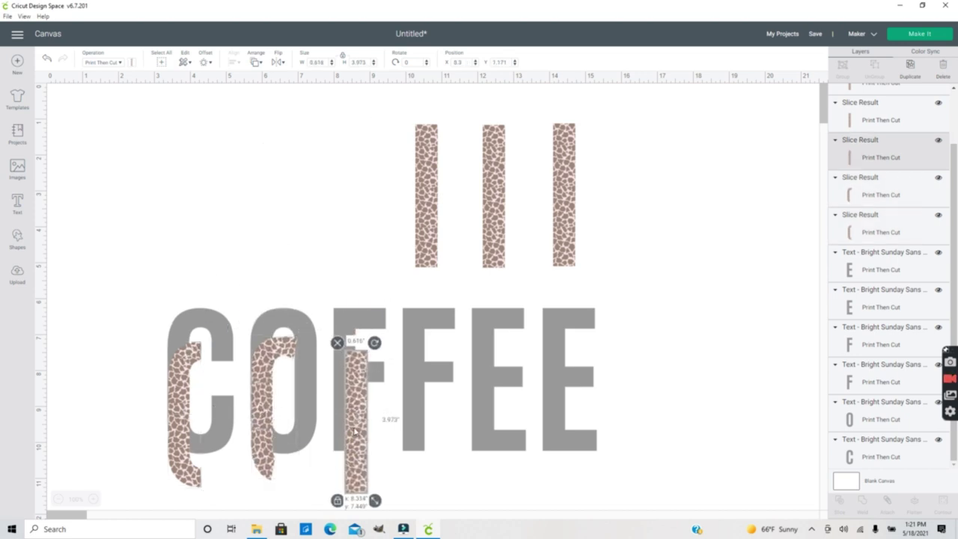
drag(434, 210, 431, 427)
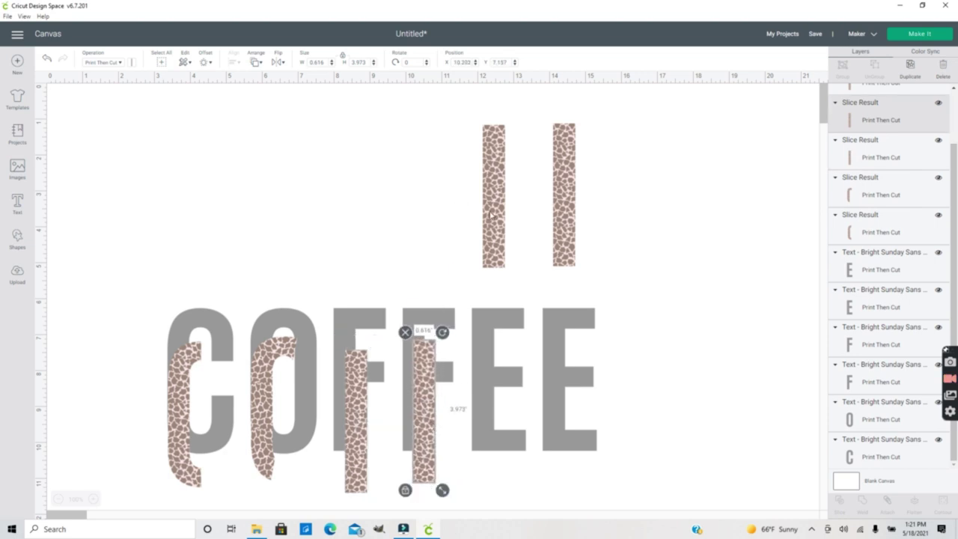
drag(492, 213, 481, 438)
drag(560, 232, 558, 440)
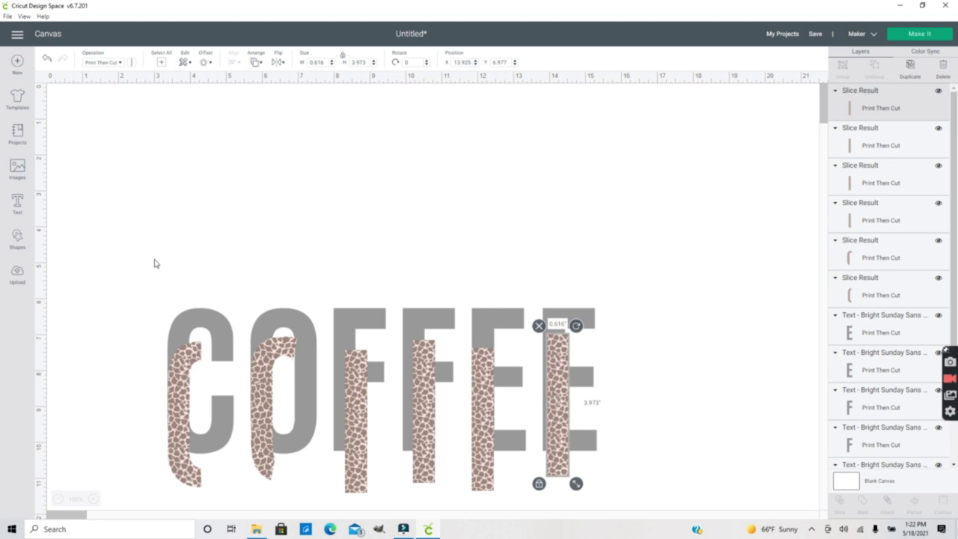
Align the C's and O's print strips left and top with their letters.
drag(154, 258, 209, 388)
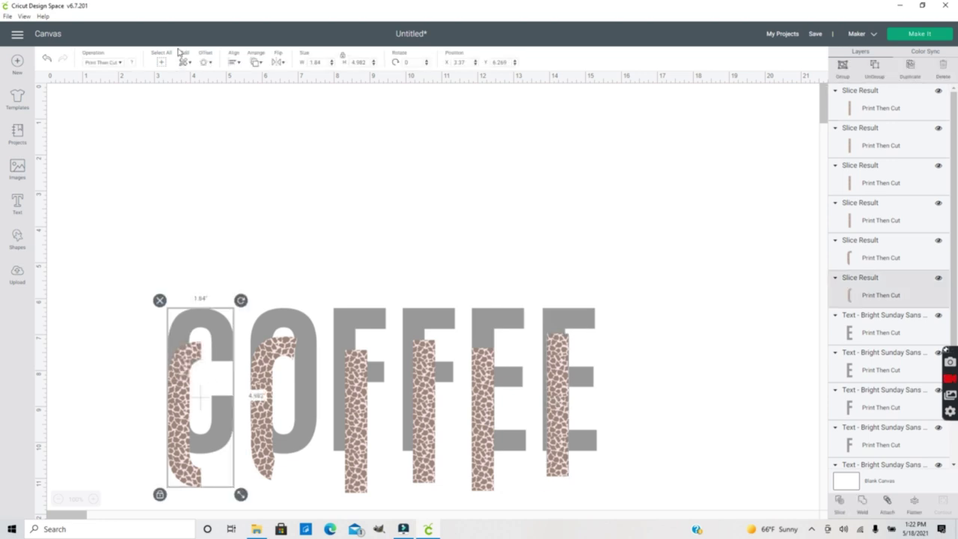
click(232, 63)
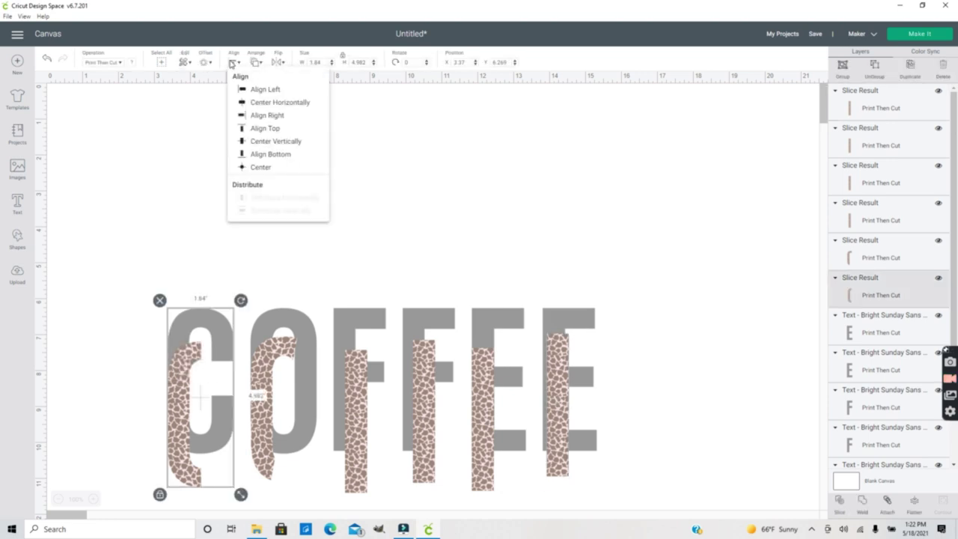
click(262, 89)
click(234, 63)
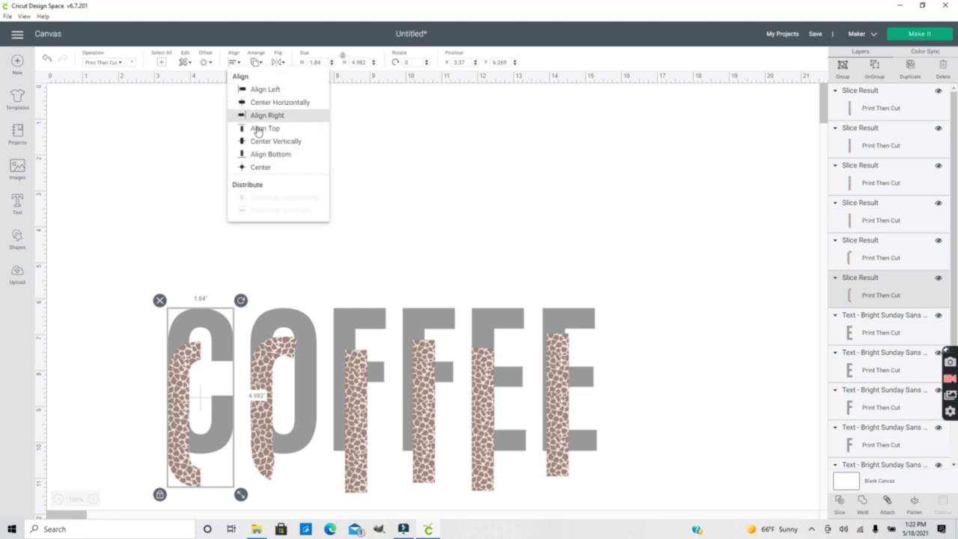
click(258, 129)
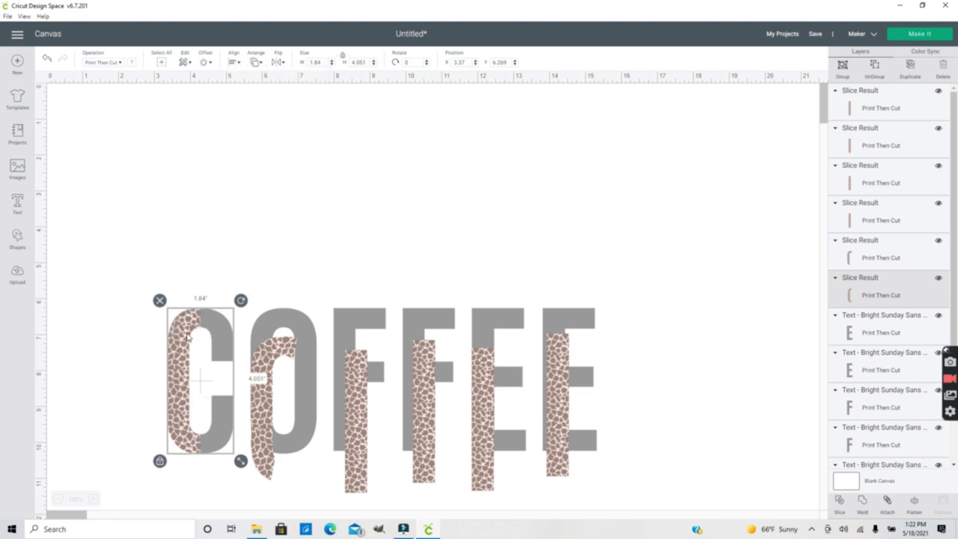
click(296, 382)
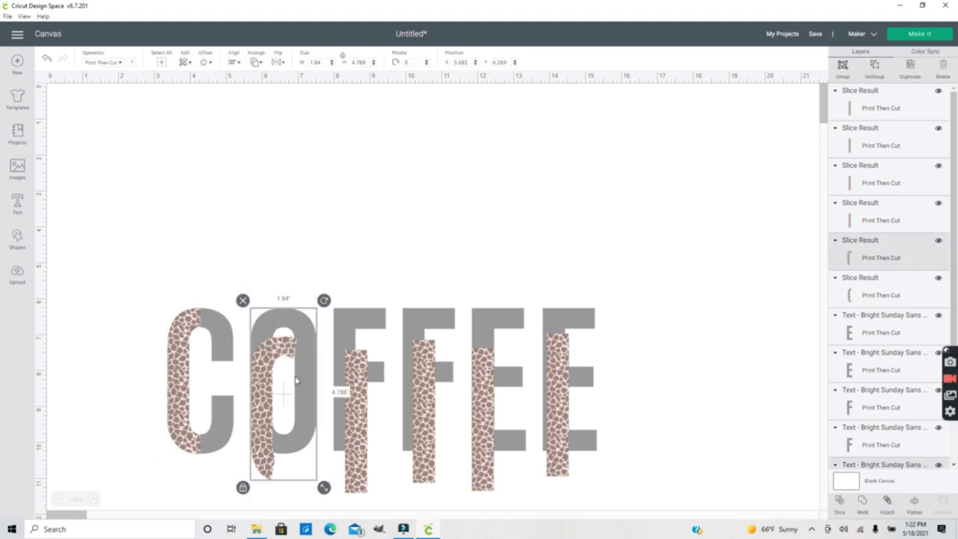
click(232, 63)
click(252, 87)
click(235, 63)
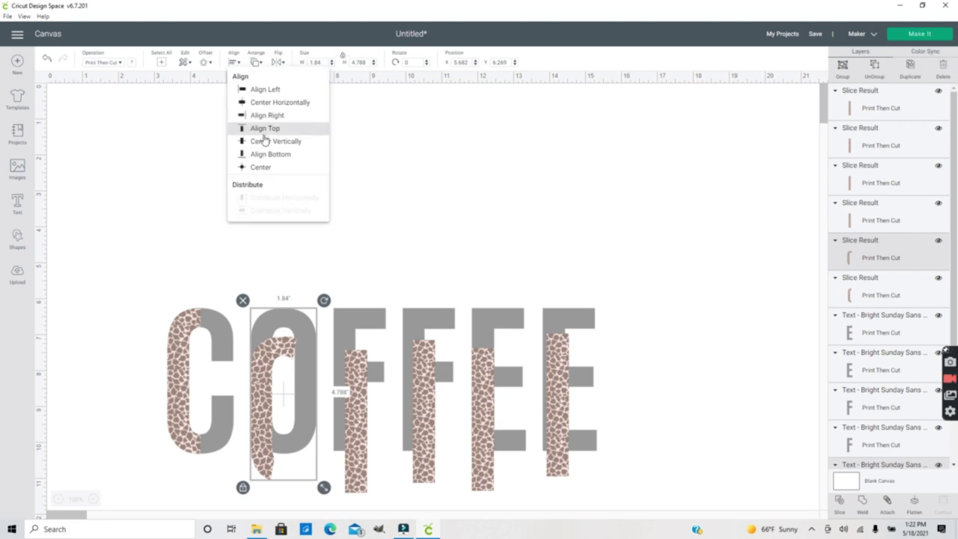
click(265, 129)
Align both F print strips left and top with their F letters.
drag(332, 250, 395, 500)
click(235, 63)
click(254, 89)
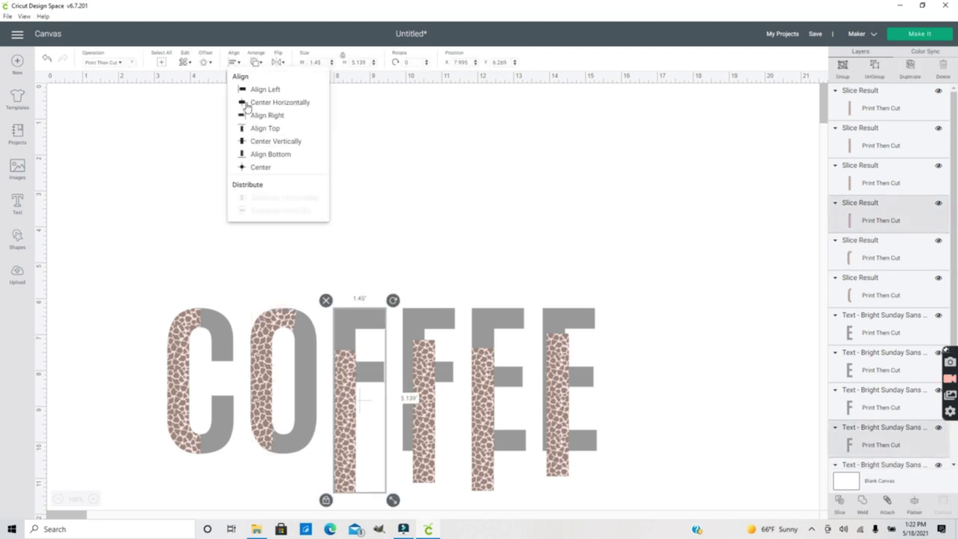
click(265, 128)
drag(437, 218, 442, 352)
click(235, 63)
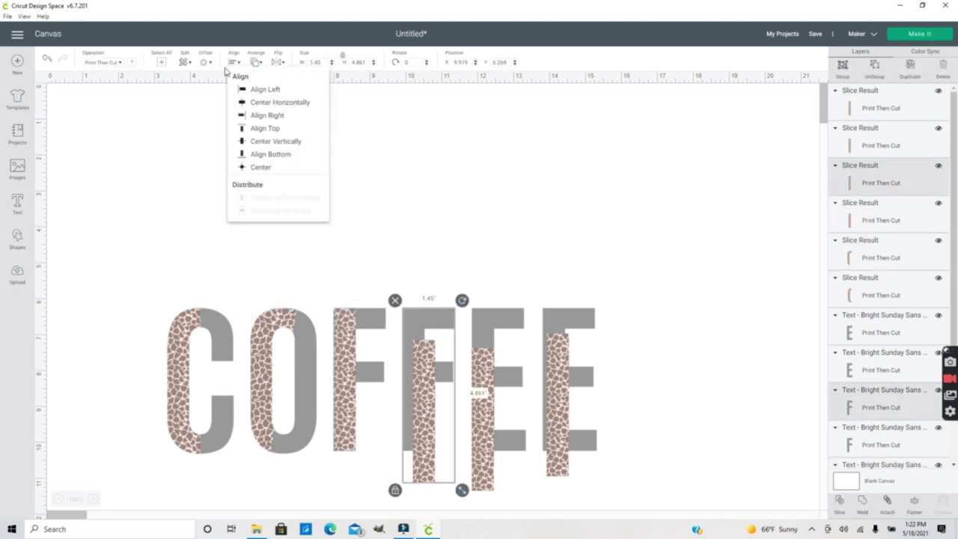
click(255, 89)
click(232, 63)
click(255, 128)
Align both E print strips left and top with their E letters.
drag(507, 247, 498, 352)
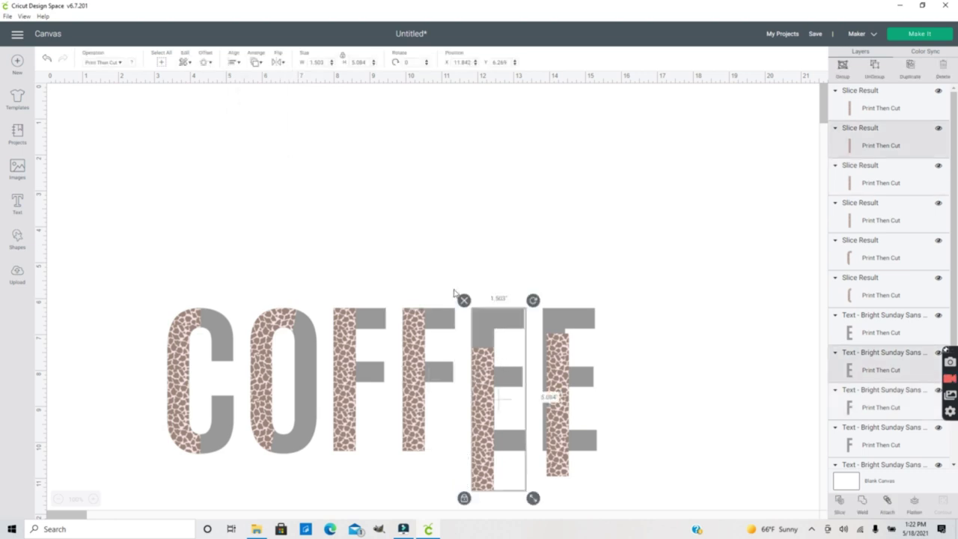
click(235, 63)
click(255, 90)
click(233, 63)
click(255, 128)
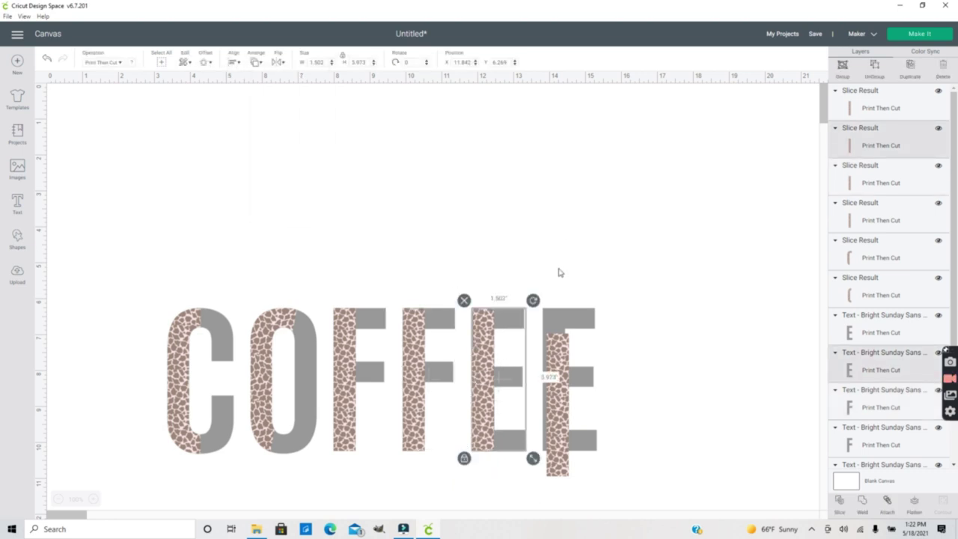
drag(560, 272, 560, 352)
click(234, 63)
click(242, 90)
click(234, 62)
click(255, 128)
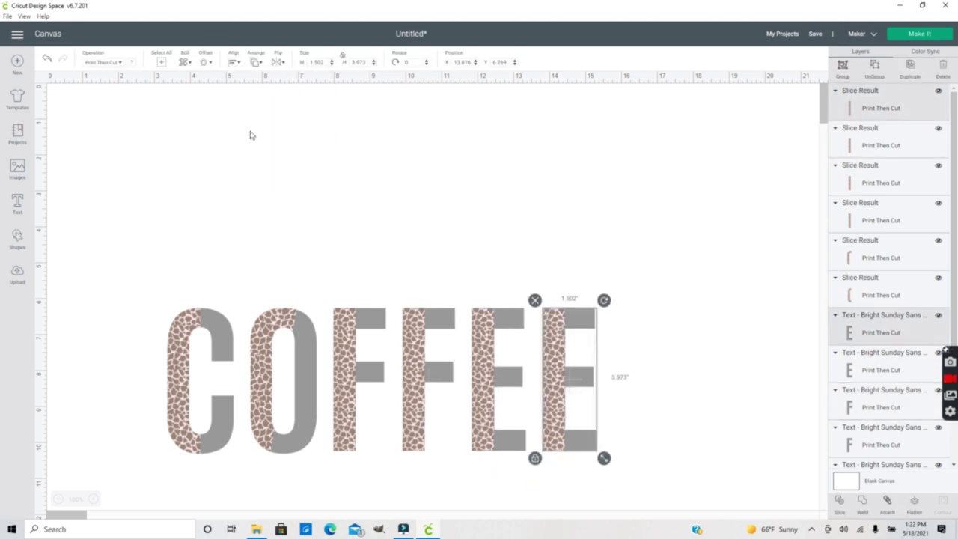
Recolour the C's grey half to a muted dusty pink.
click(222, 327)
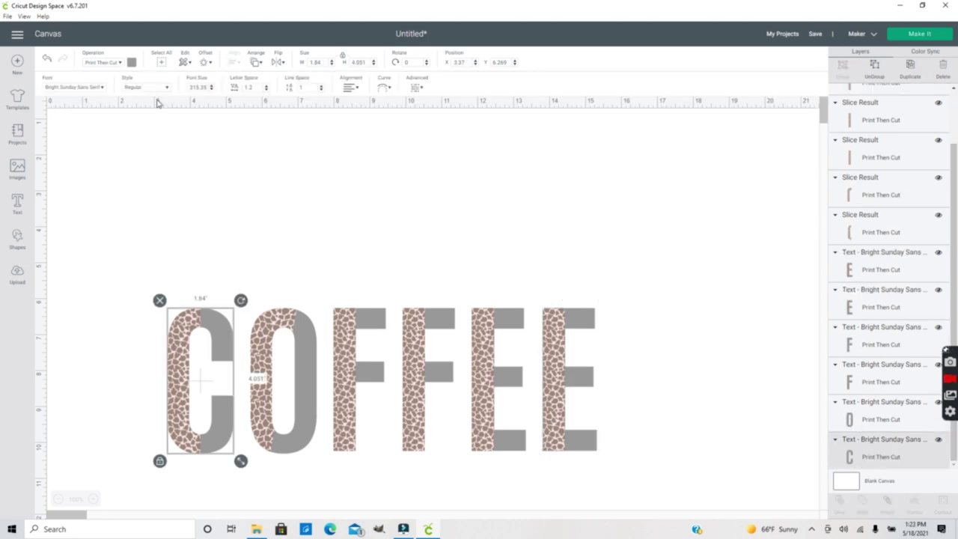
click(132, 63)
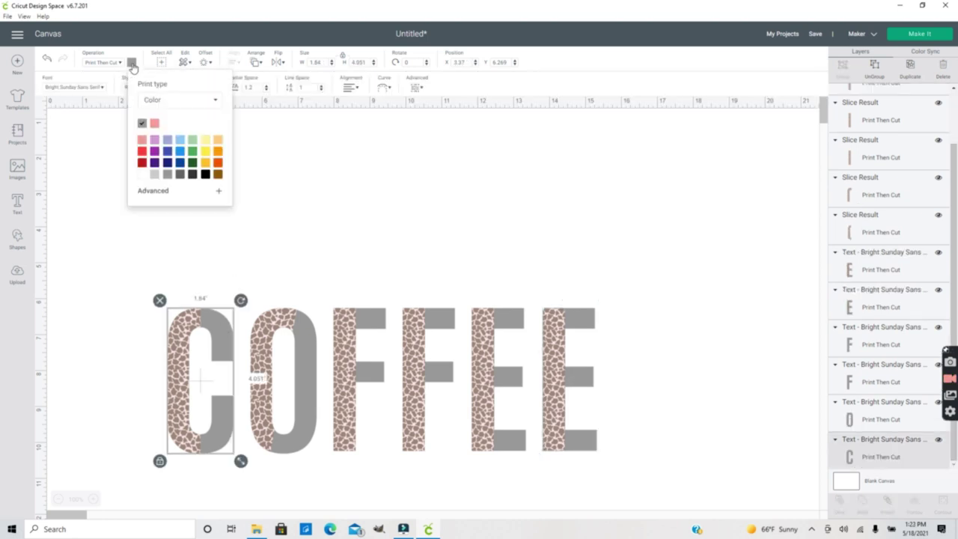
click(155, 125)
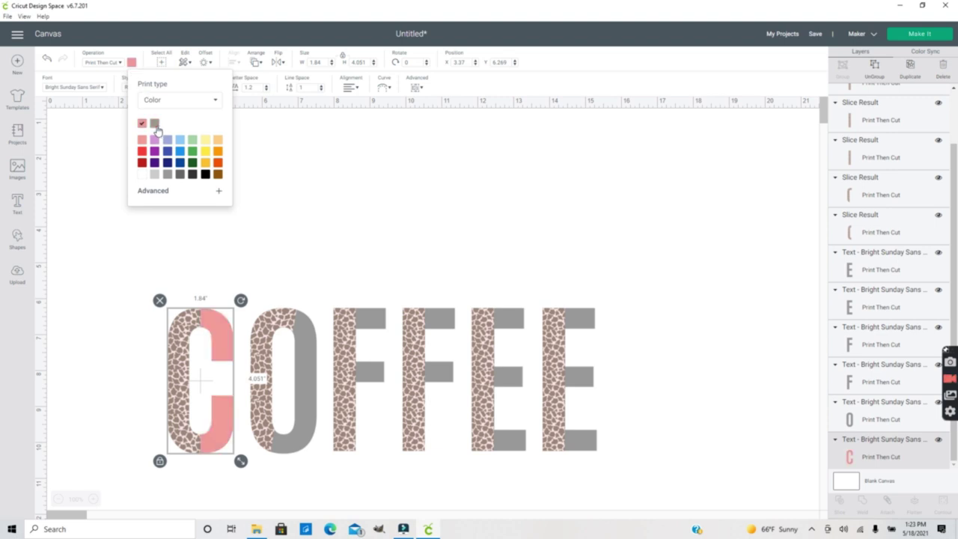
click(158, 192)
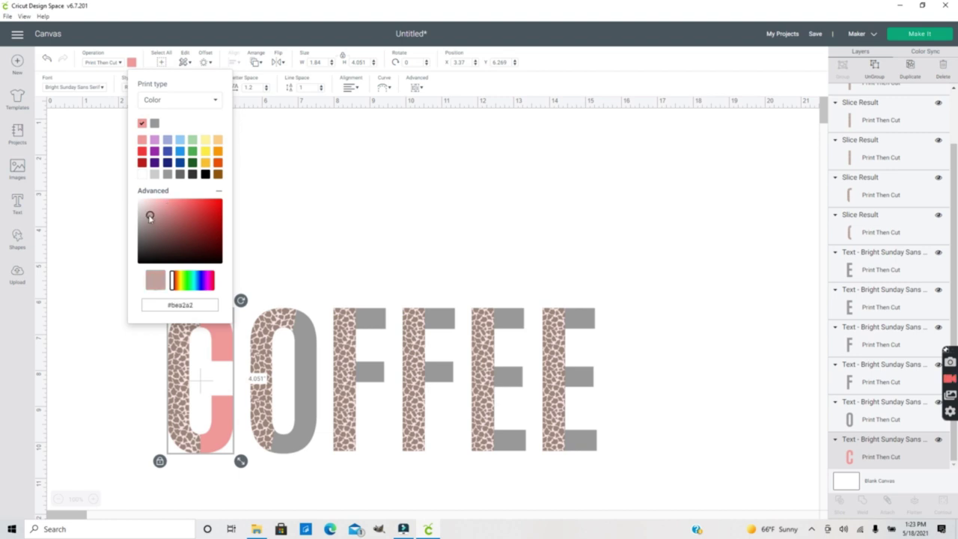
drag(148, 218, 150, 215)
Colour the first F a pale sage grey-green, leaving the O grey.
click(304, 360)
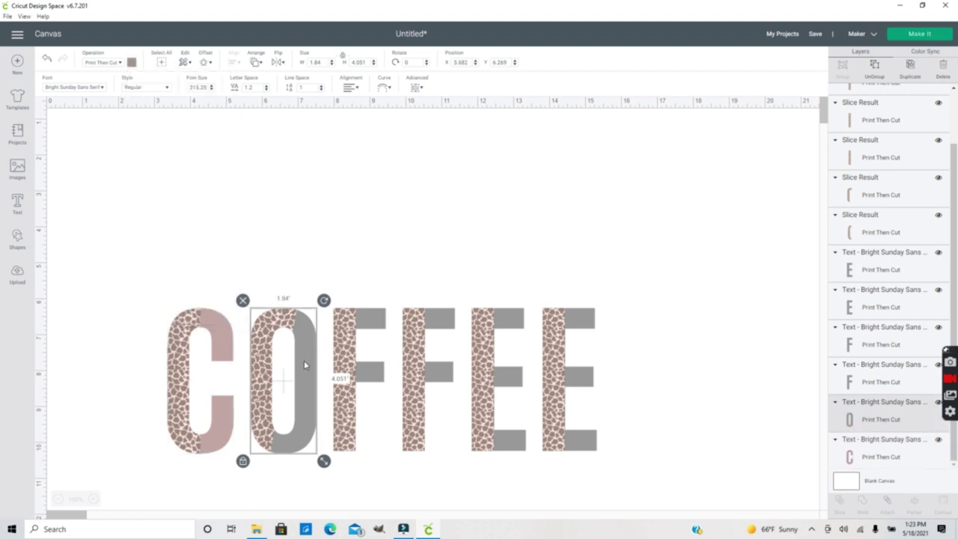
click(366, 326)
click(132, 63)
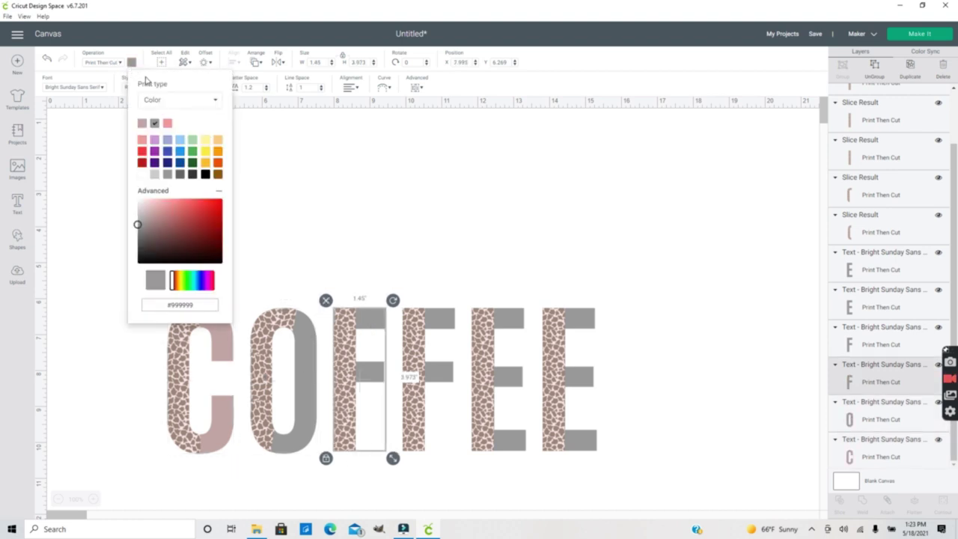
click(192, 140)
drag(152, 229, 143, 215)
Colour the second F a greyish blue.
click(445, 324)
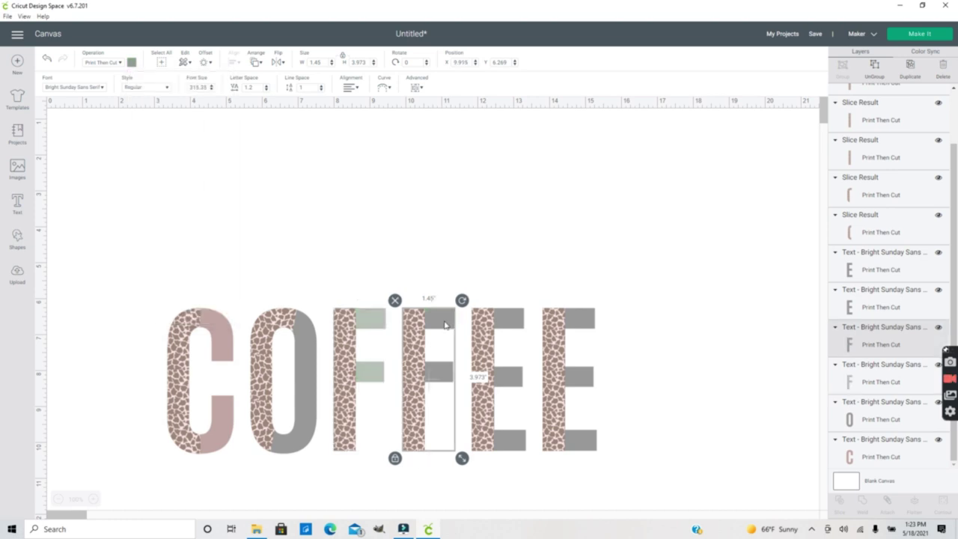
click(132, 63)
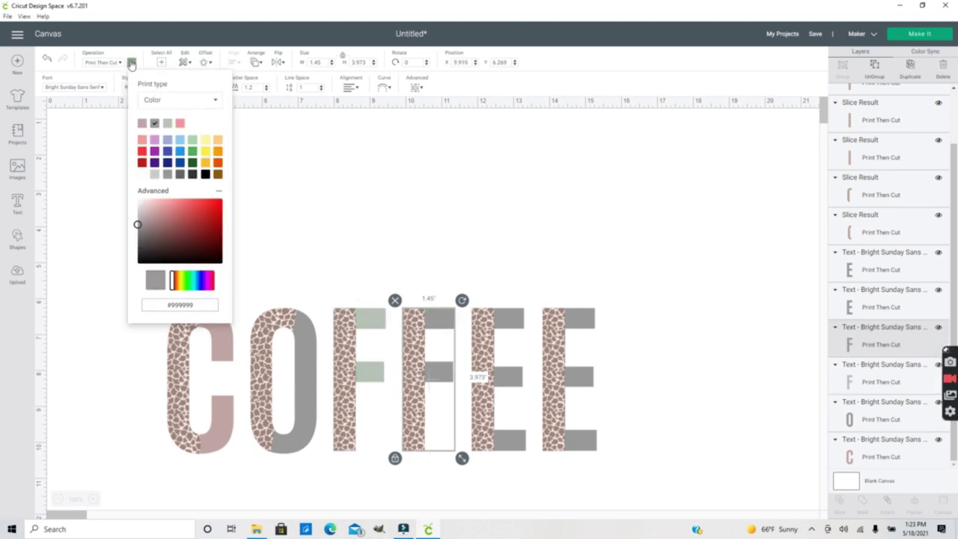
click(180, 141)
drag(173, 201, 150, 214)
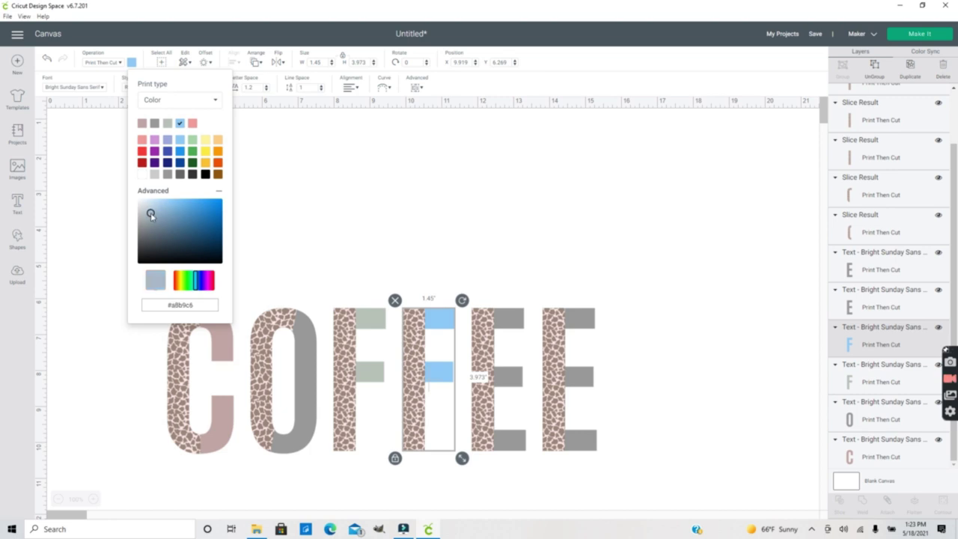
Colour the first E pale lavender and the last E dusty pink.
click(512, 324)
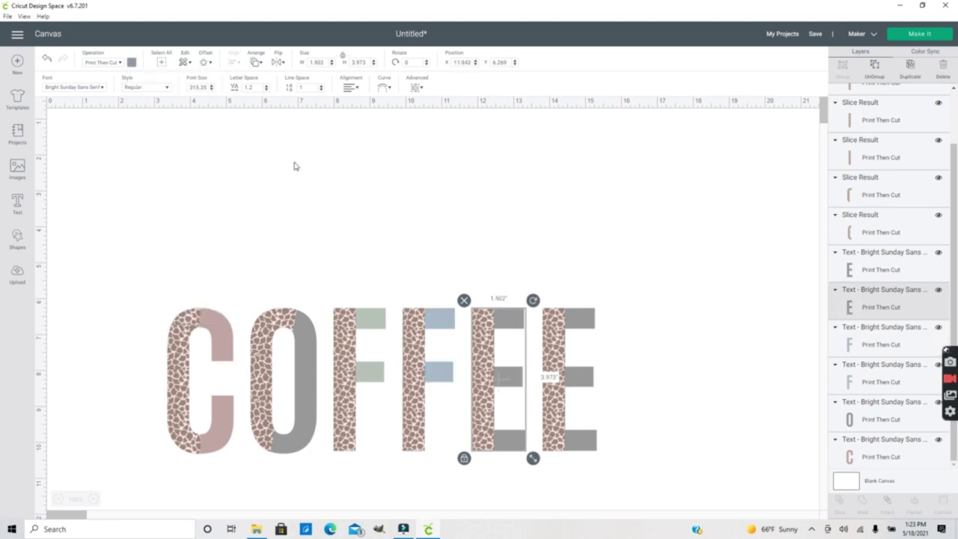
click(132, 63)
click(147, 206)
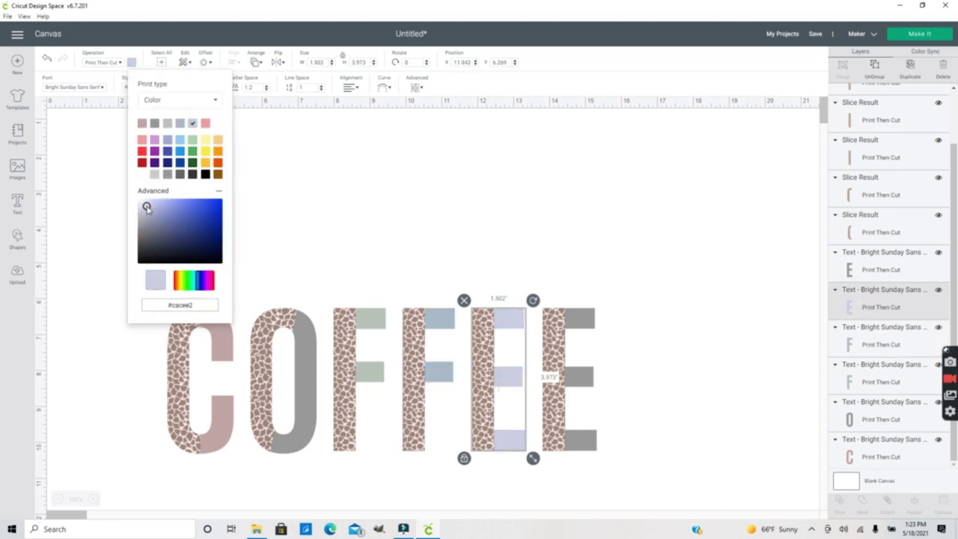
click(590, 320)
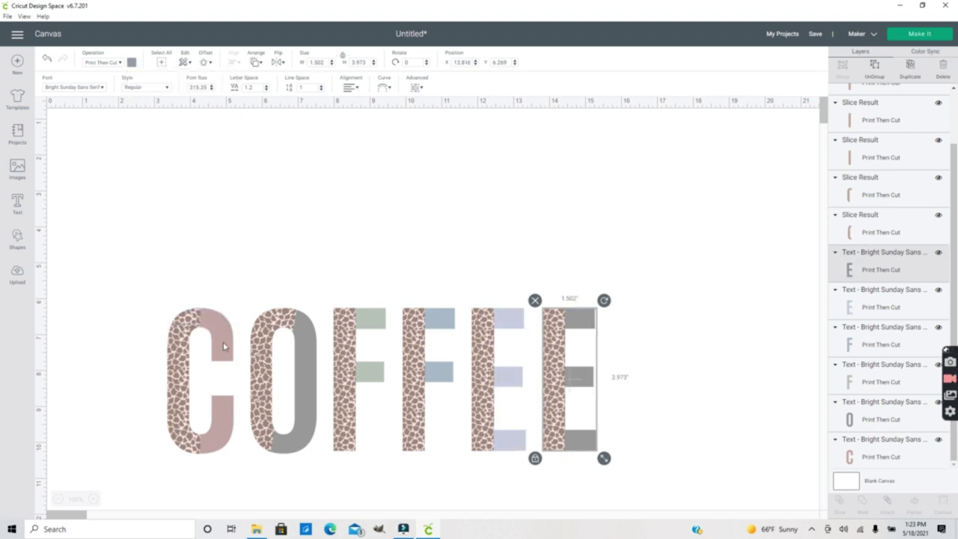
click(132, 62)
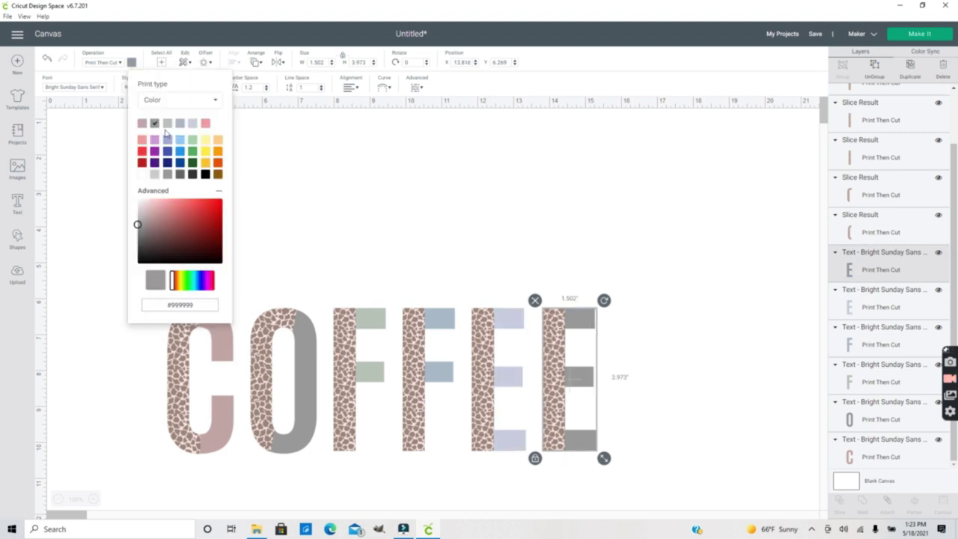
click(142, 123)
click(359, 200)
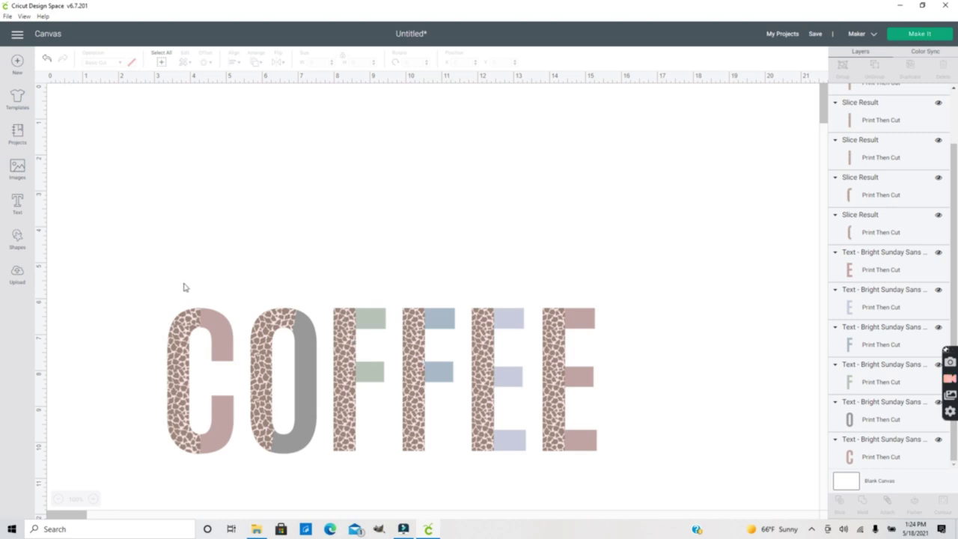
Group all COFFEE layers and move the group toward the top-left.
key(ctrl+a)
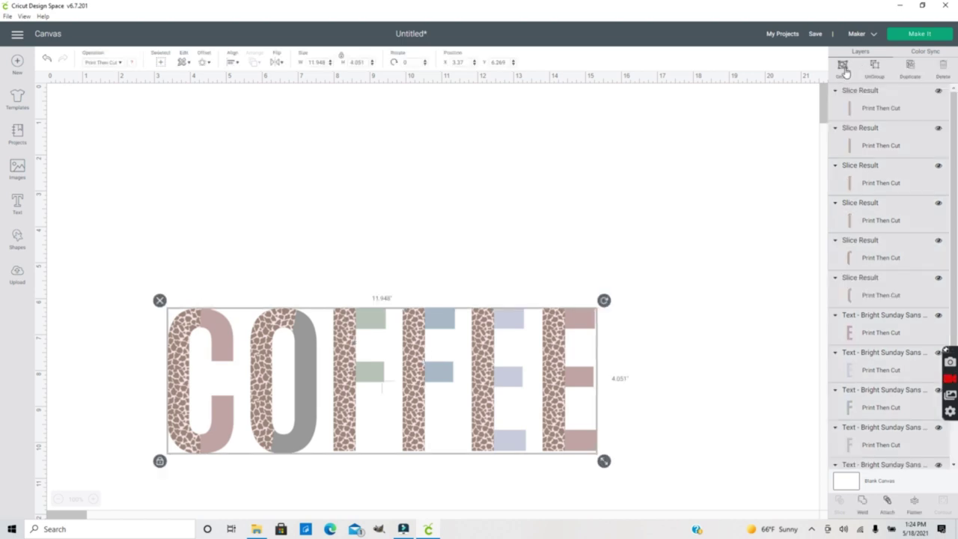
key(ctrl+g)
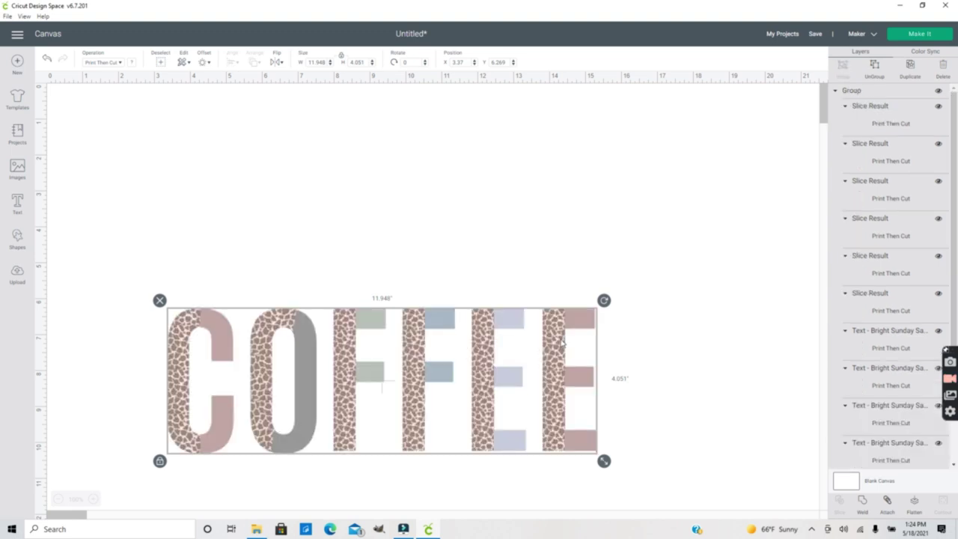
drag(582, 335, 552, 168)
Add 'PLEASE' text in the Last Factory script font, about 10.29 inches wide.
click(17, 206)
text(PLEASE)
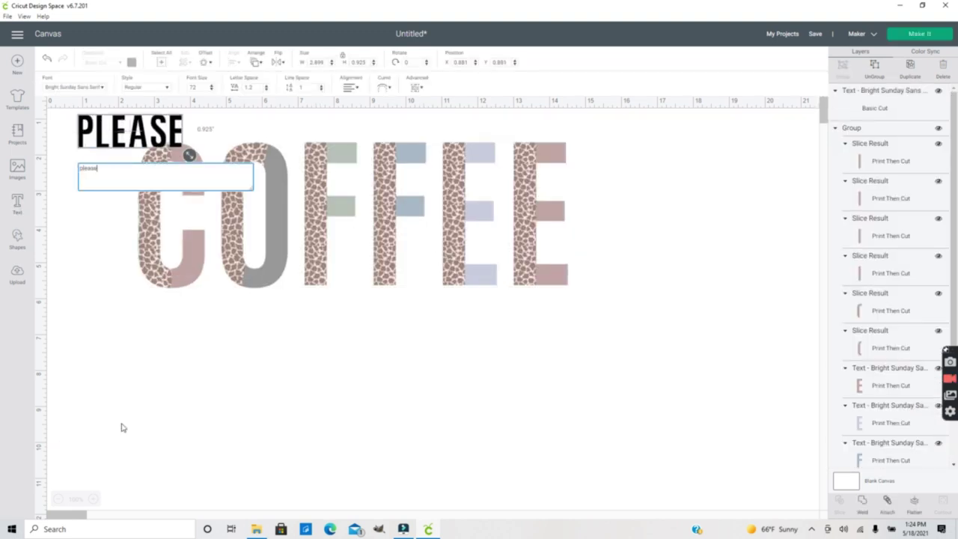
drag(708, 64, 649, 66)
text(last)
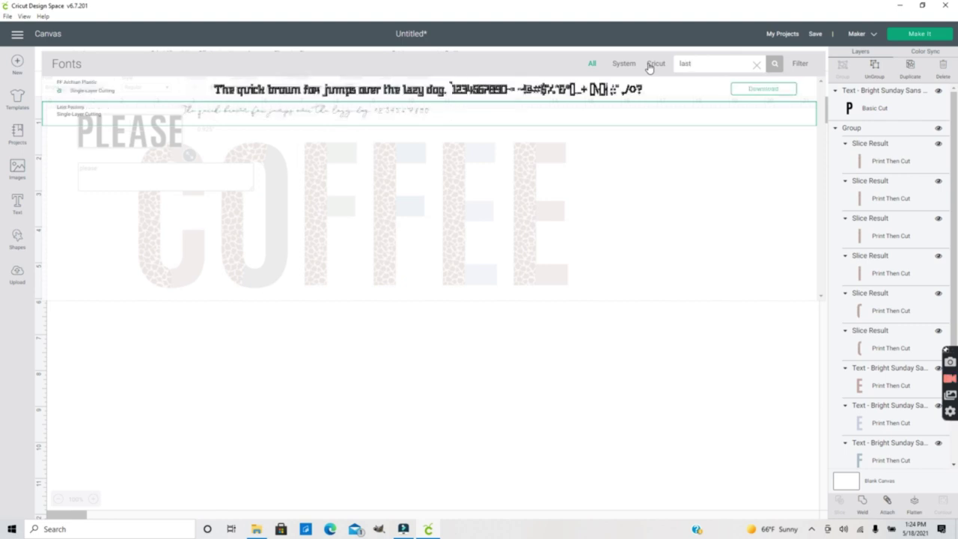
click(422, 113)
drag(363, 366, 639, 445)
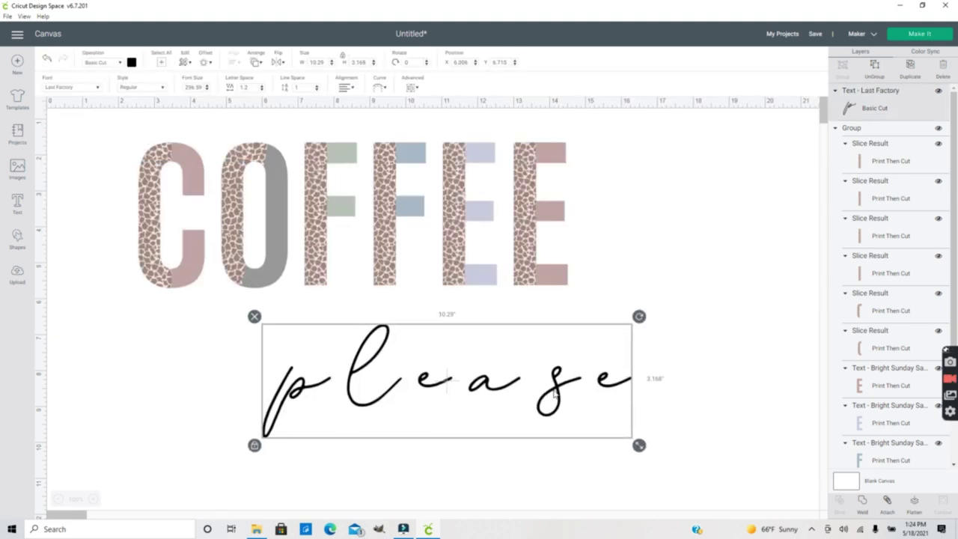
Set please's letter spacing to -0.5, regroup its letters, and overlap COFFEE's lower right.
text(-0.5)
key(Return)
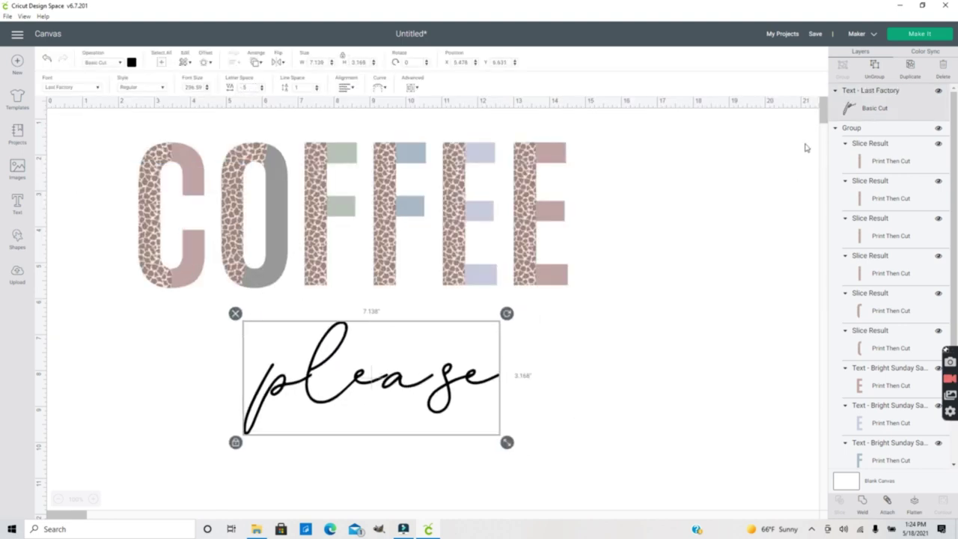
click(874, 69)
click(278, 386)
mouse_move(395, 382)
mouse_down()
mouse_move(442, 383)
mouse_move(433, 383)
mouse_up()
click(486, 374)
click(548, 420)
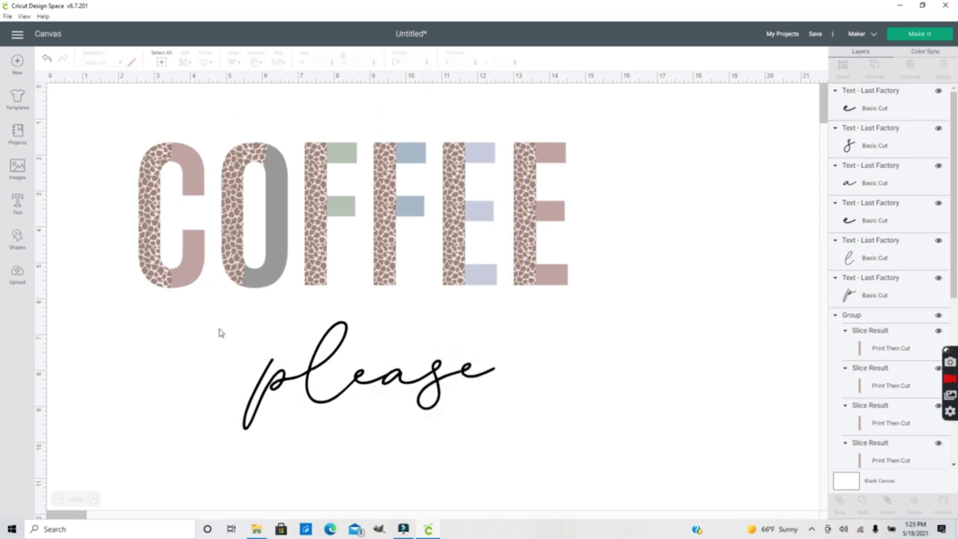
drag(218, 332, 572, 454)
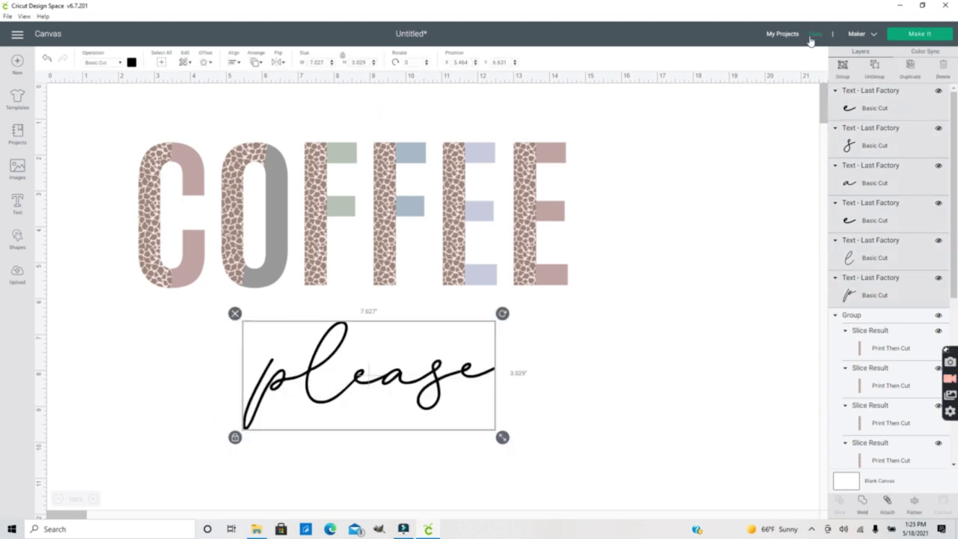
click(843, 67)
drag(429, 396, 474, 317)
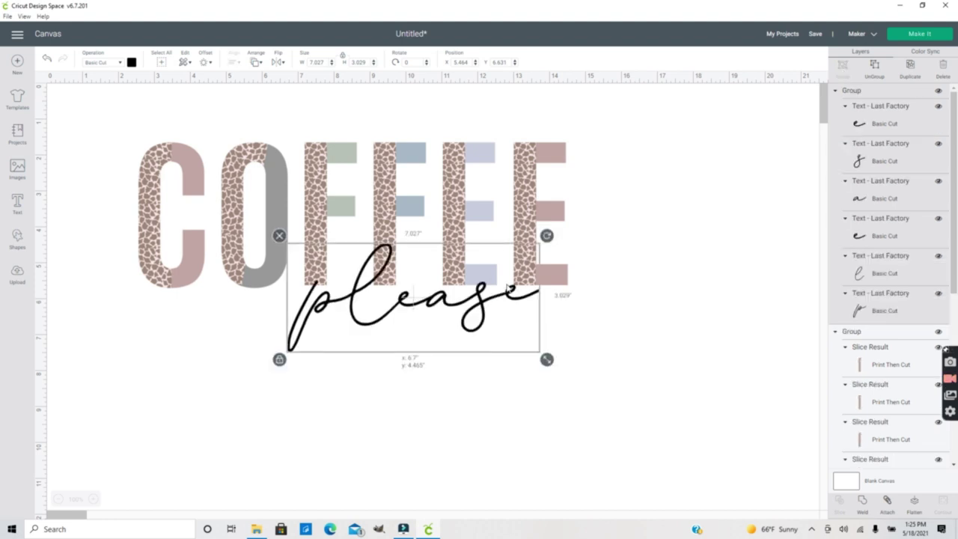
drag(508, 288, 543, 277)
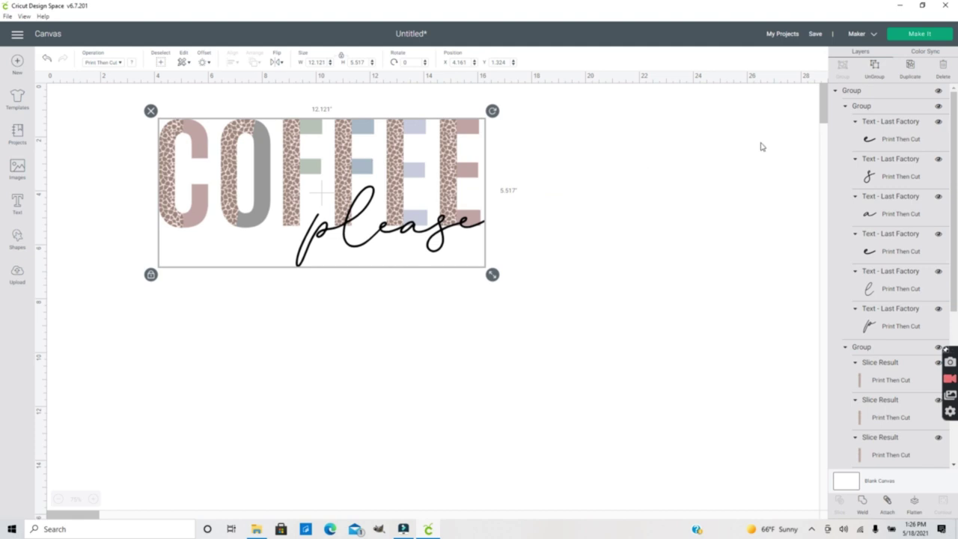
Duplicate COFFEE please below the original, switch the copy to Basic Cut, and weld it.
click(909, 71)
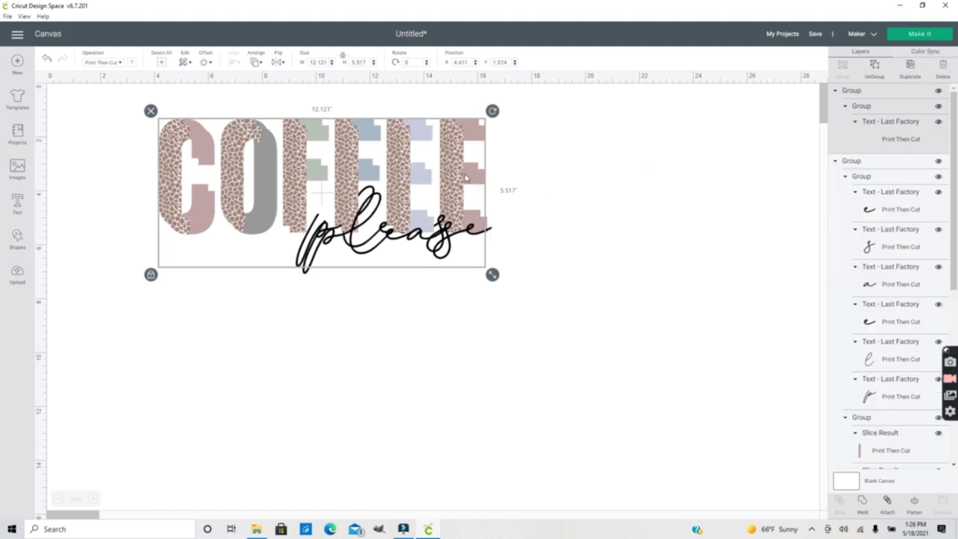
drag(466, 177, 475, 354)
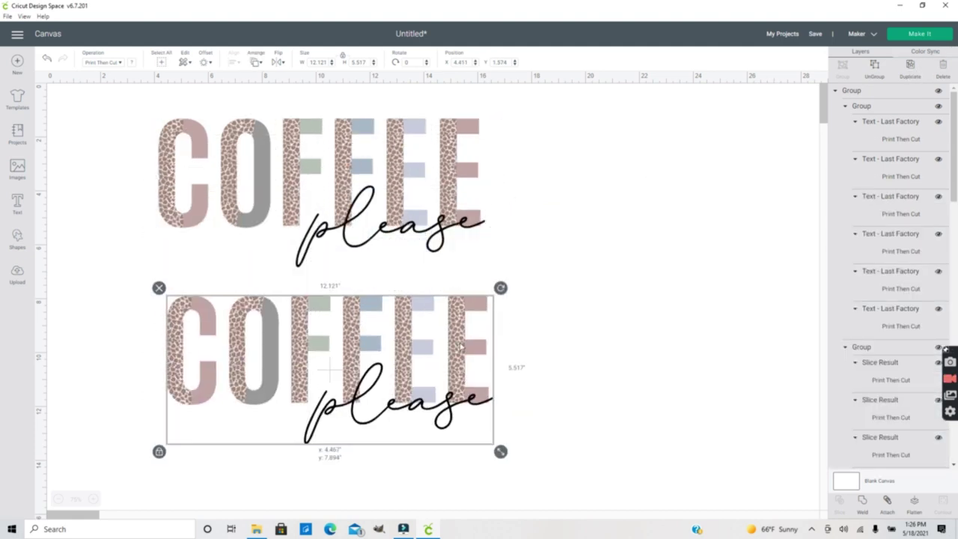
click(119, 64)
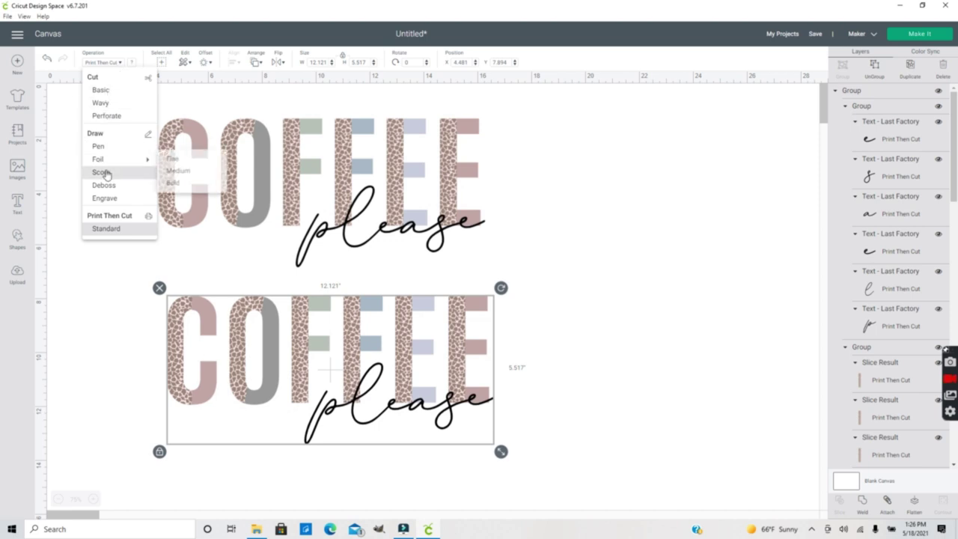
click(102, 90)
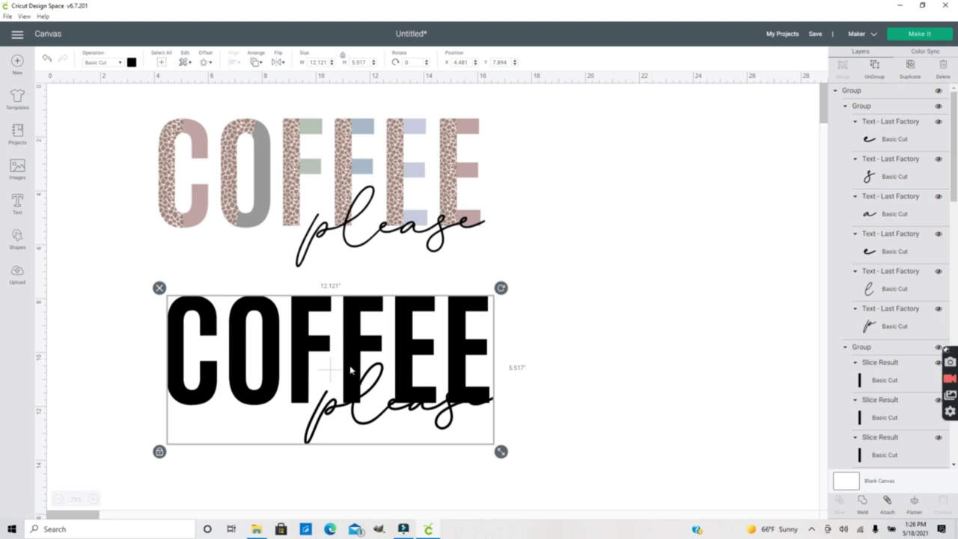
click(864, 511)
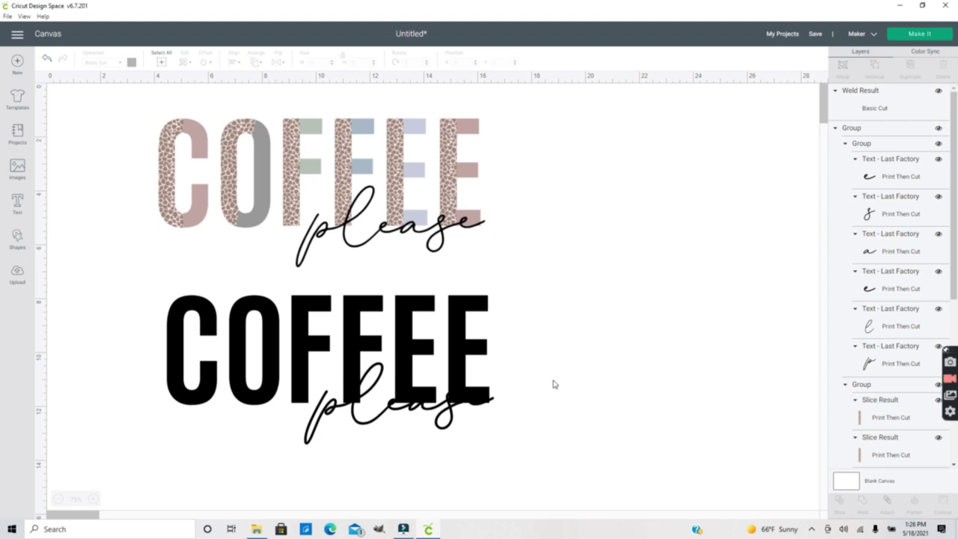
Apply a rounded offset to the welded copy, delete the black copy, and select the grey offset.
click(459, 352)
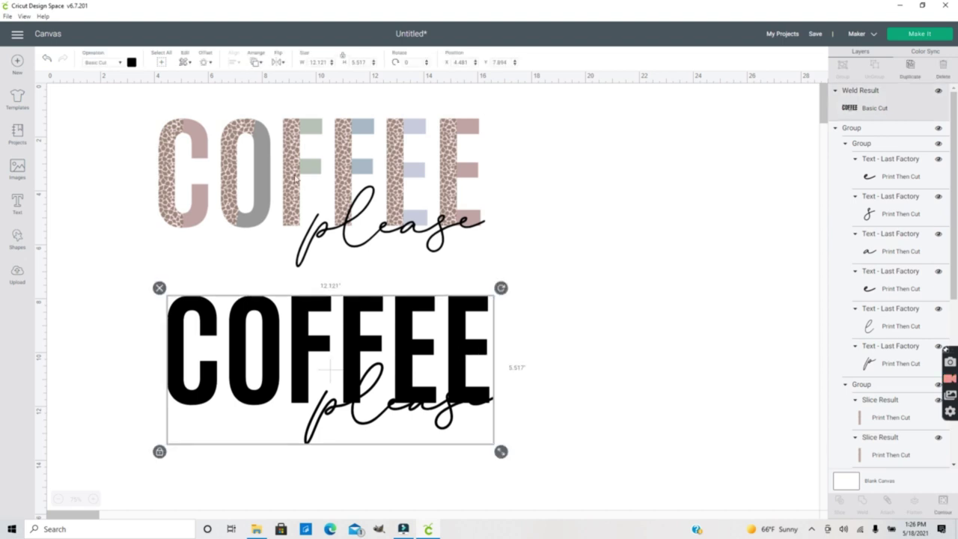
click(205, 65)
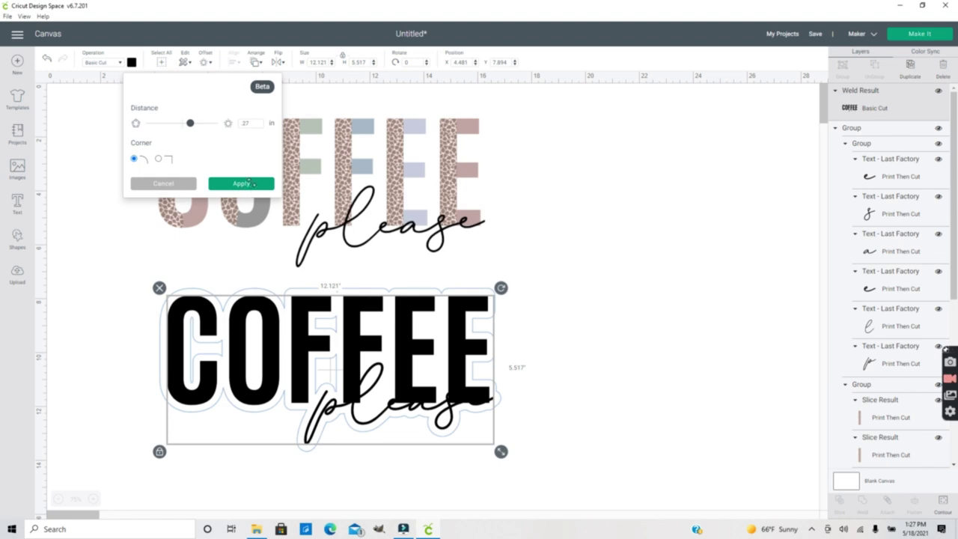
click(250, 182)
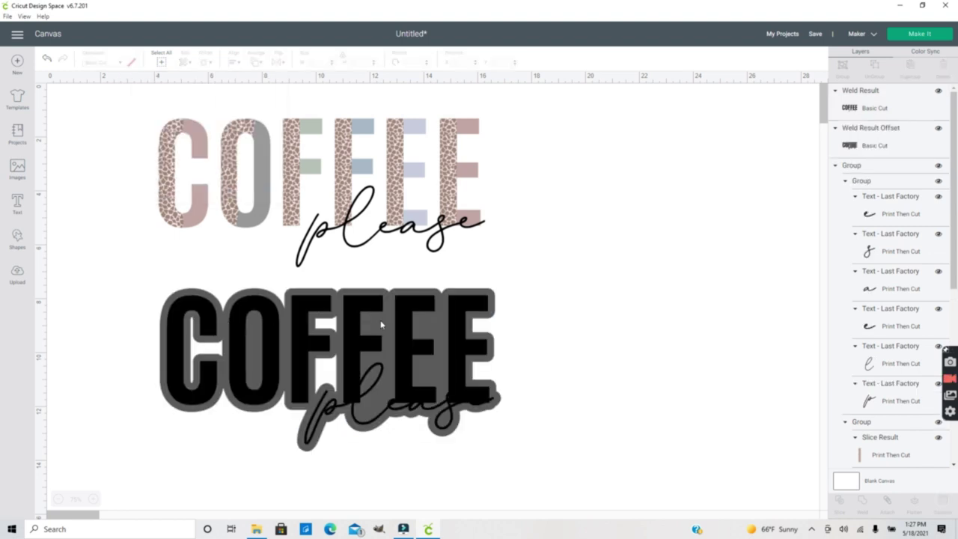
drag(381, 324, 625, 315)
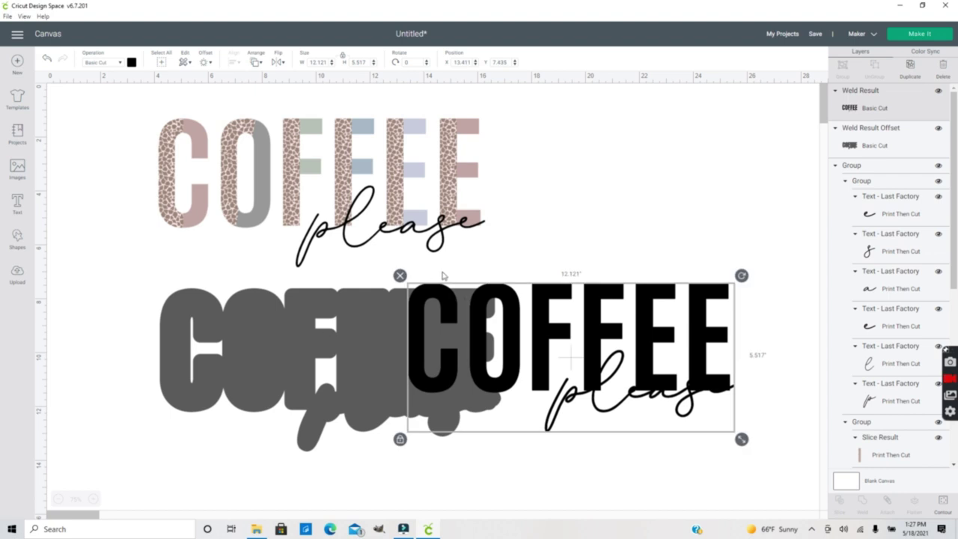
click(400, 276)
click(367, 344)
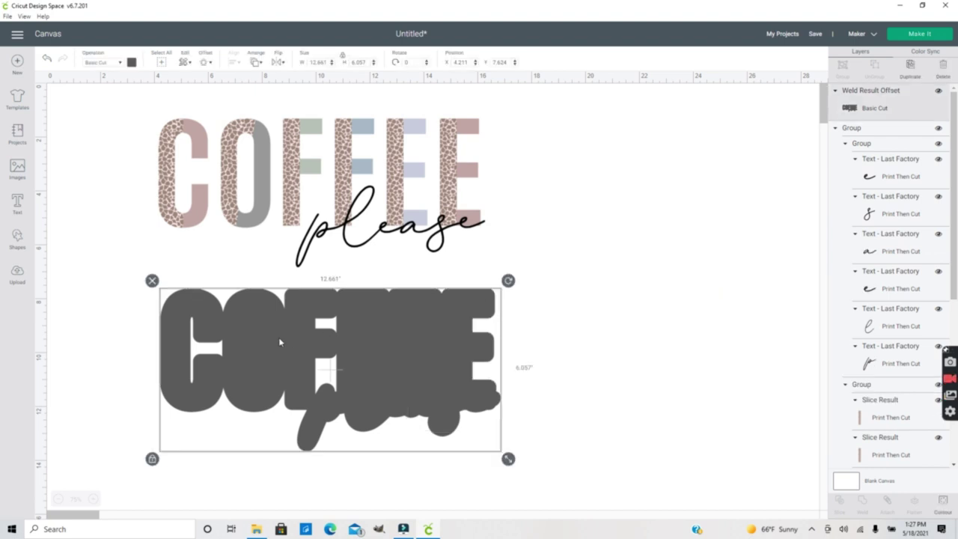
Hide the two inner cut-out contours of the grey offset shape.
click(942, 501)
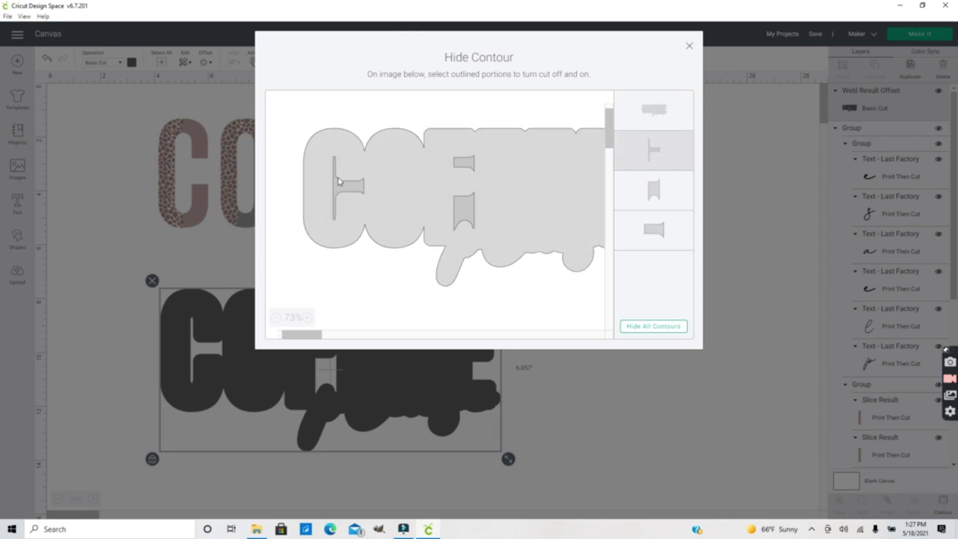
click(466, 169)
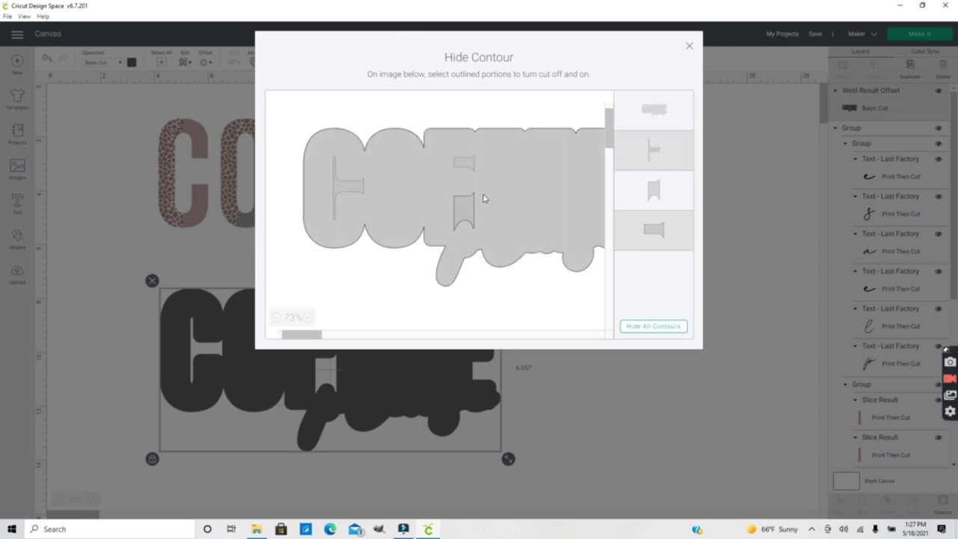
click(472, 202)
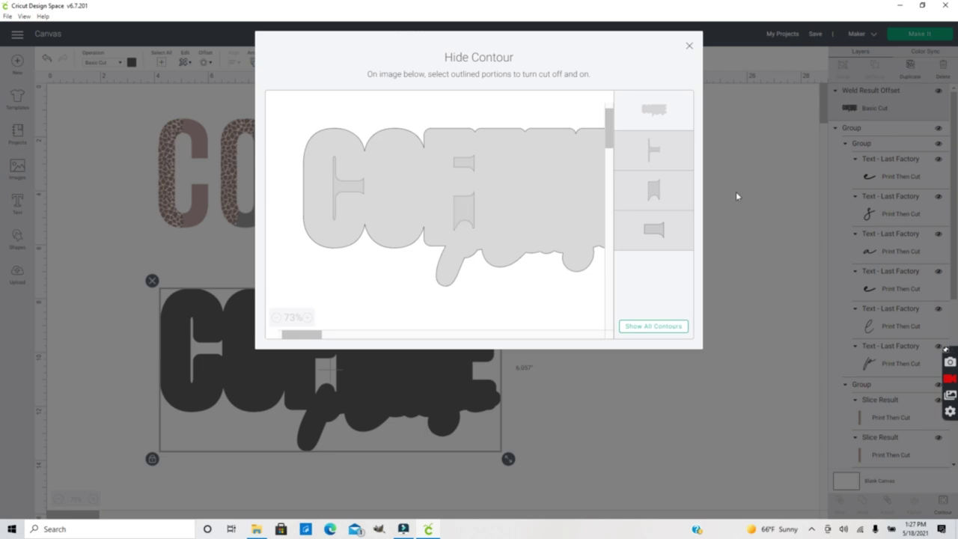
click(689, 47)
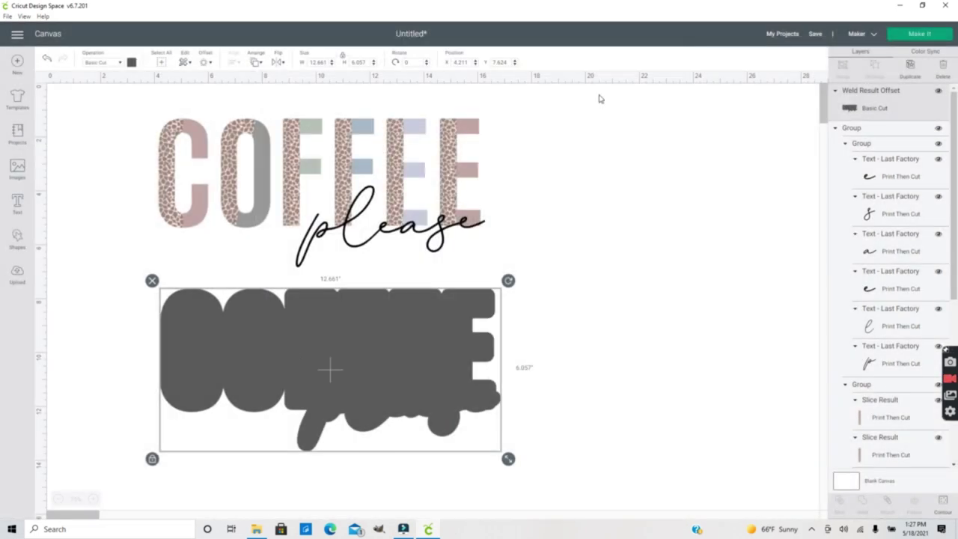
Move the grey outline onto COFFEE please and send it to the back.
drag(362, 324, 349, 149)
click(255, 63)
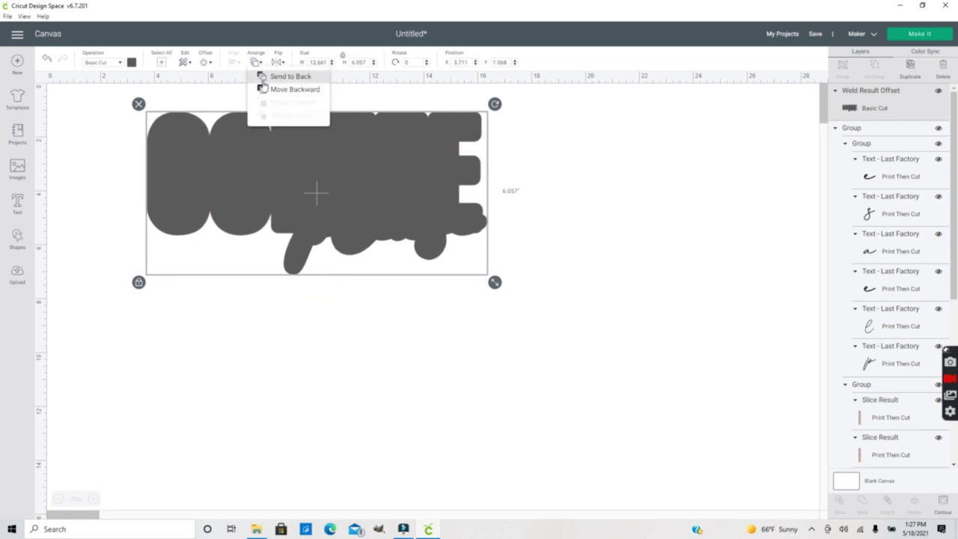
click(266, 78)
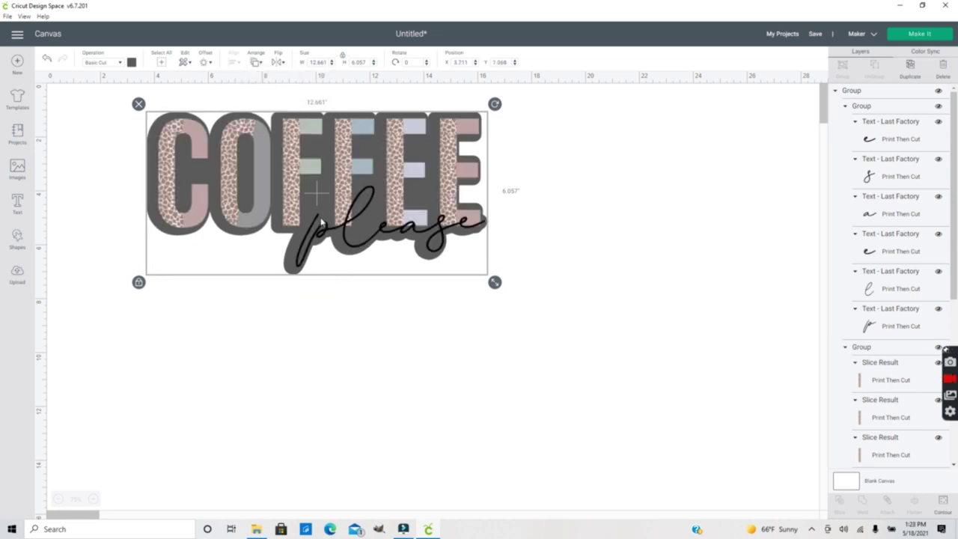
click(321, 222)
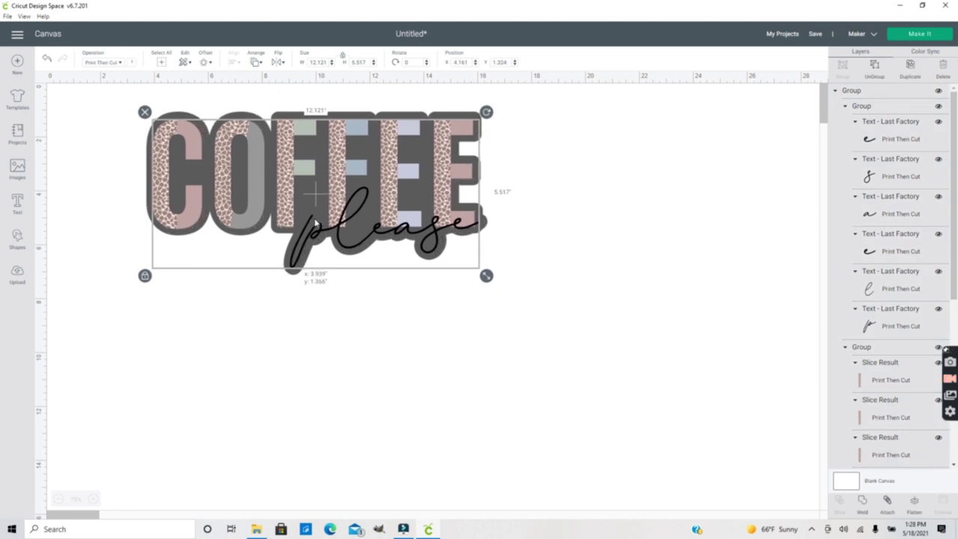
Change the offset backing colour to white.
click(189, 165)
click(132, 62)
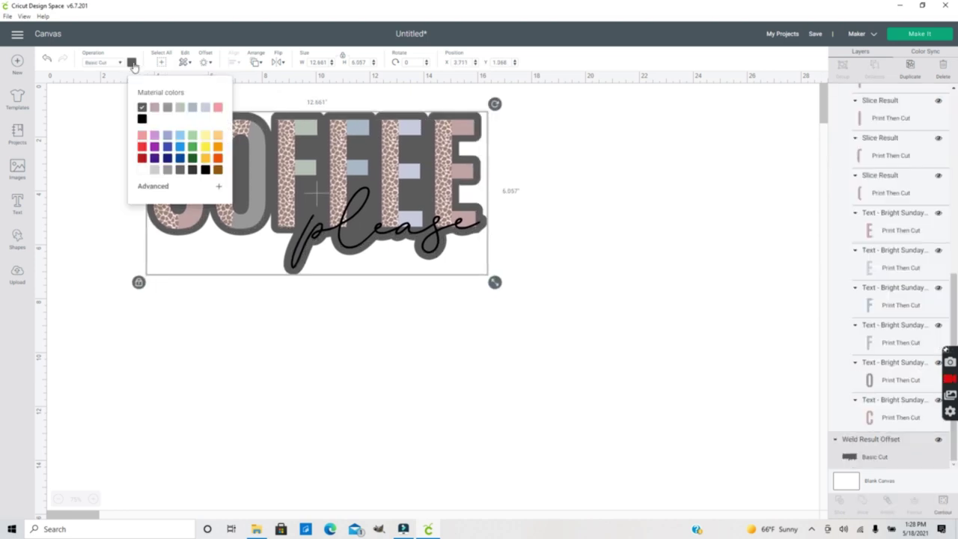
click(142, 170)
Flatten the whole design into one Print Then Cut layer, resized to 8.519 × 4.075 inches.
click(69, 155)
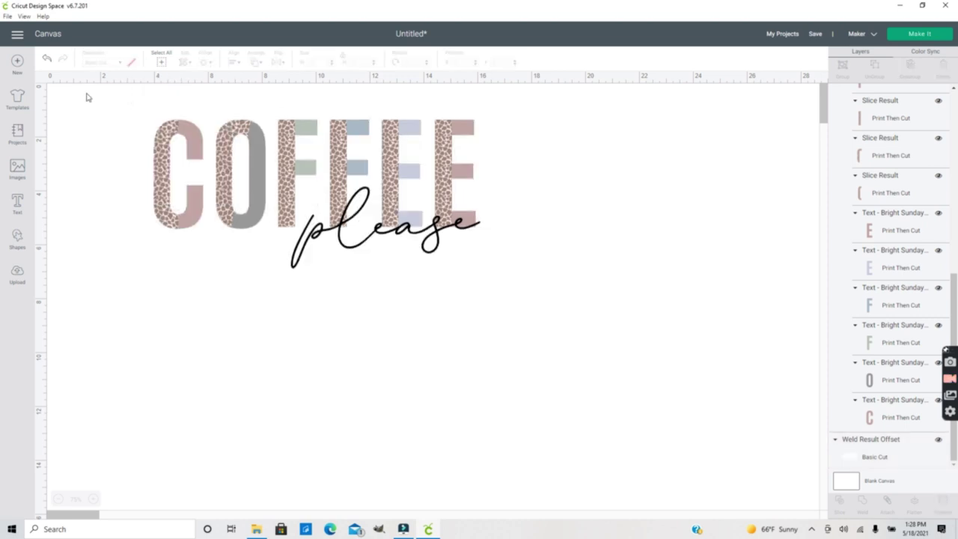
drag(87, 93, 621, 351)
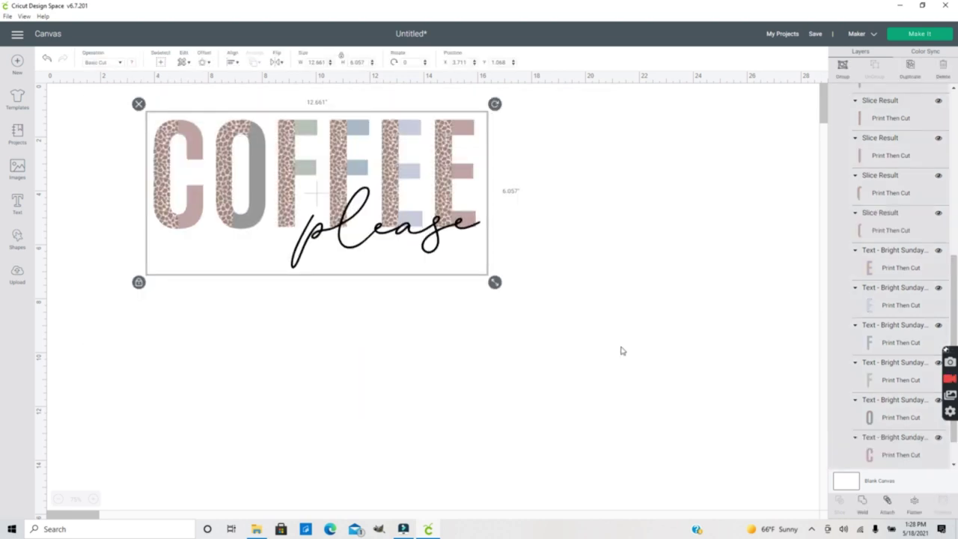
click(914, 506)
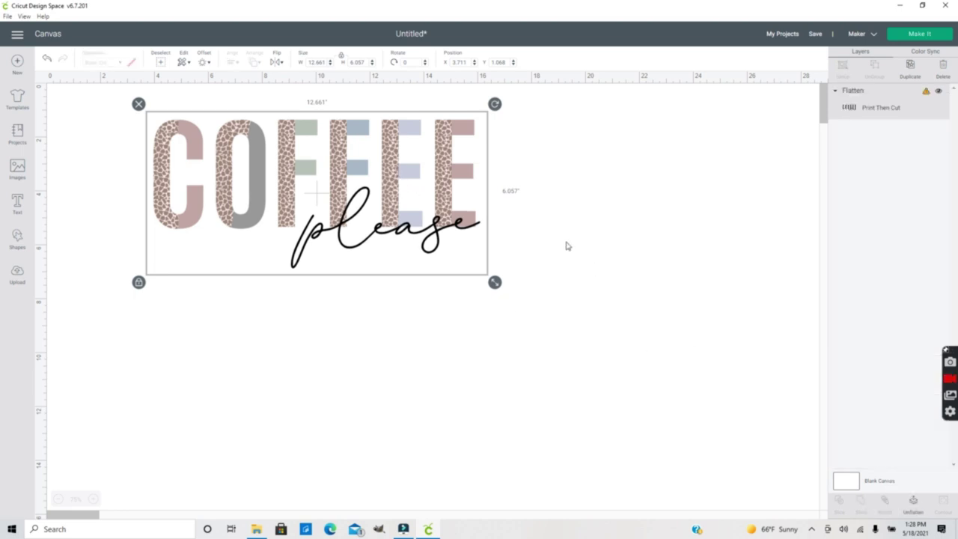
drag(469, 282, 357, 228)
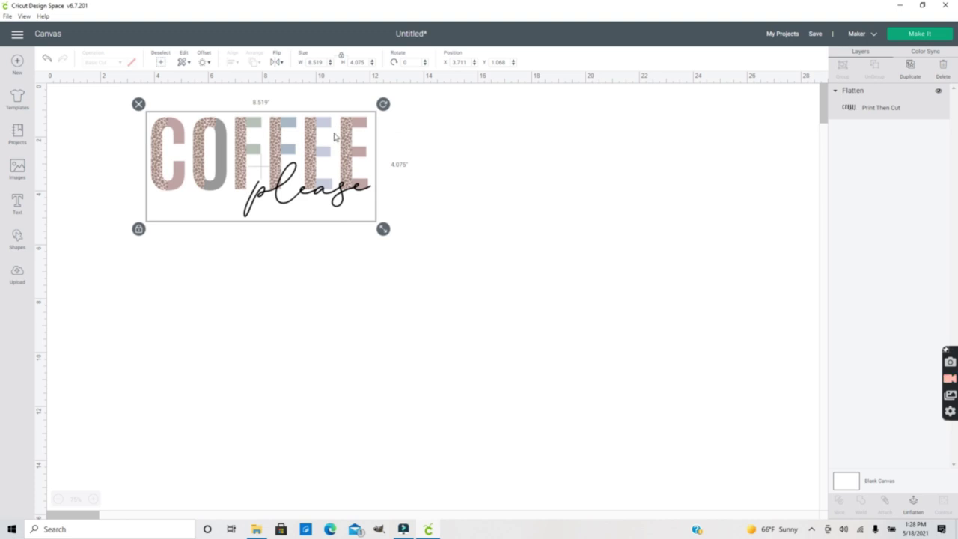